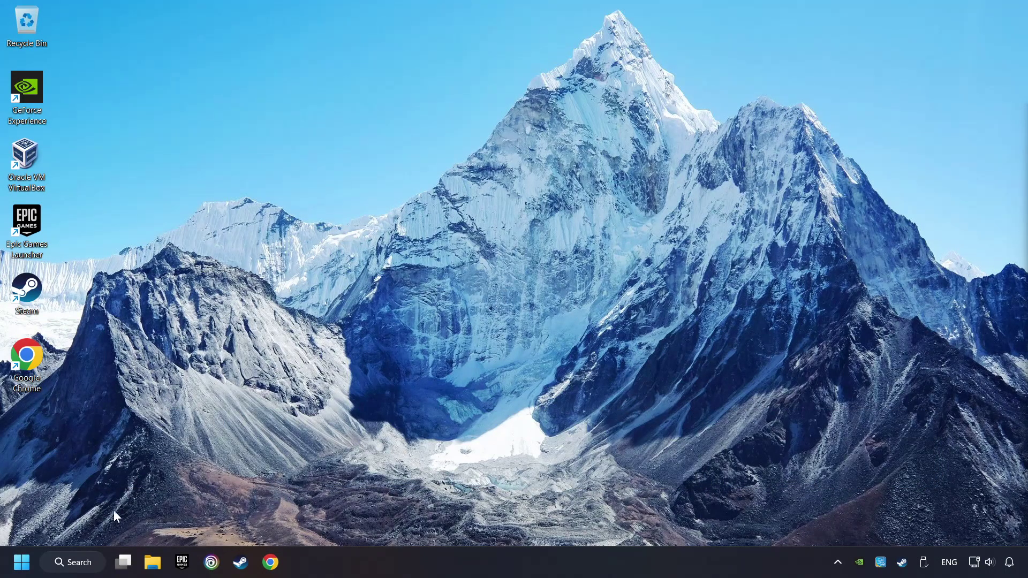
# Step: Search the Start menu for 'device manager'
pyautogui.click(78, 562)
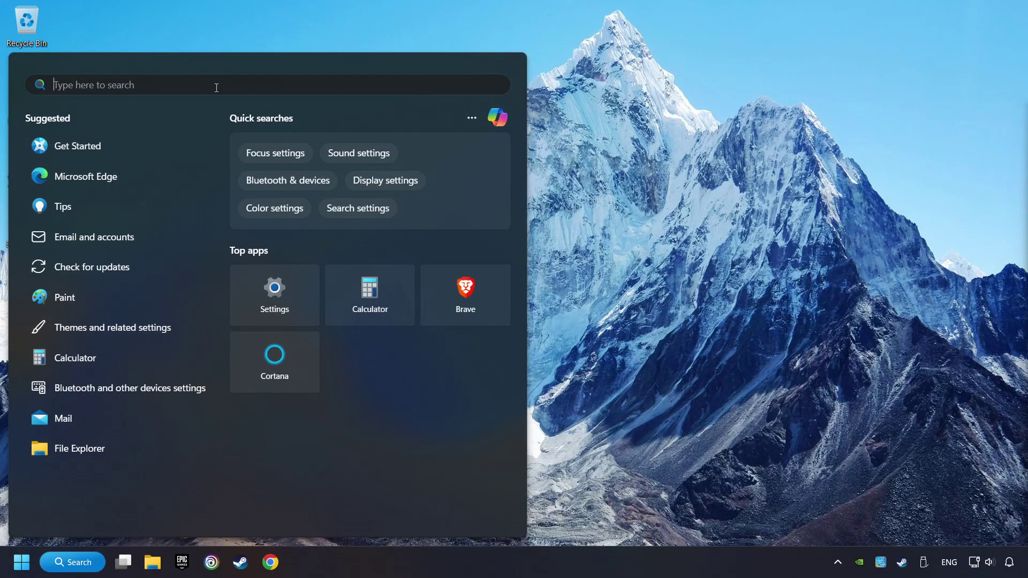
pyautogui.write('device manager')
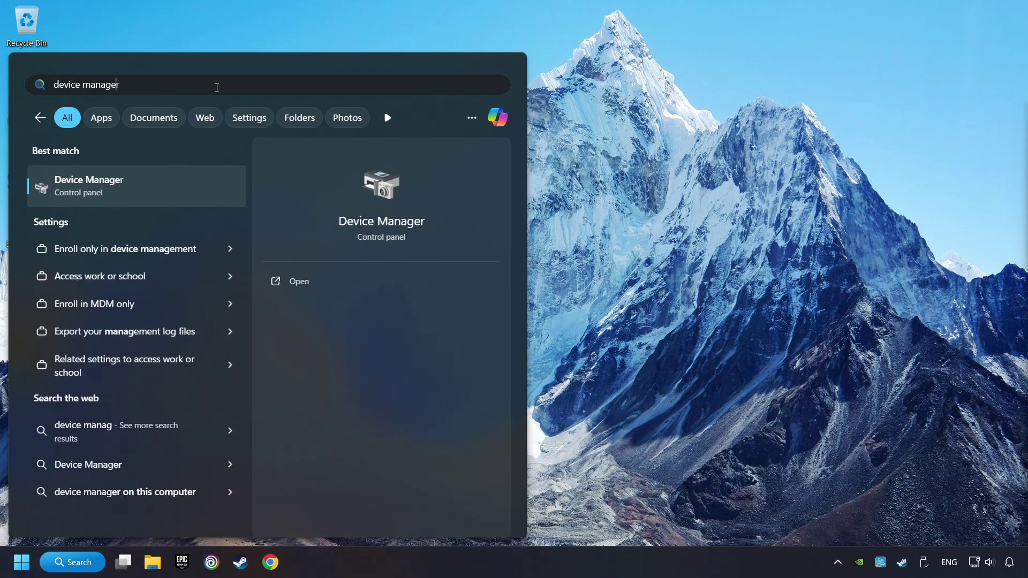
# Step: Open Device Manager and expand the Display adapters category
pyautogui.click(210, 187)
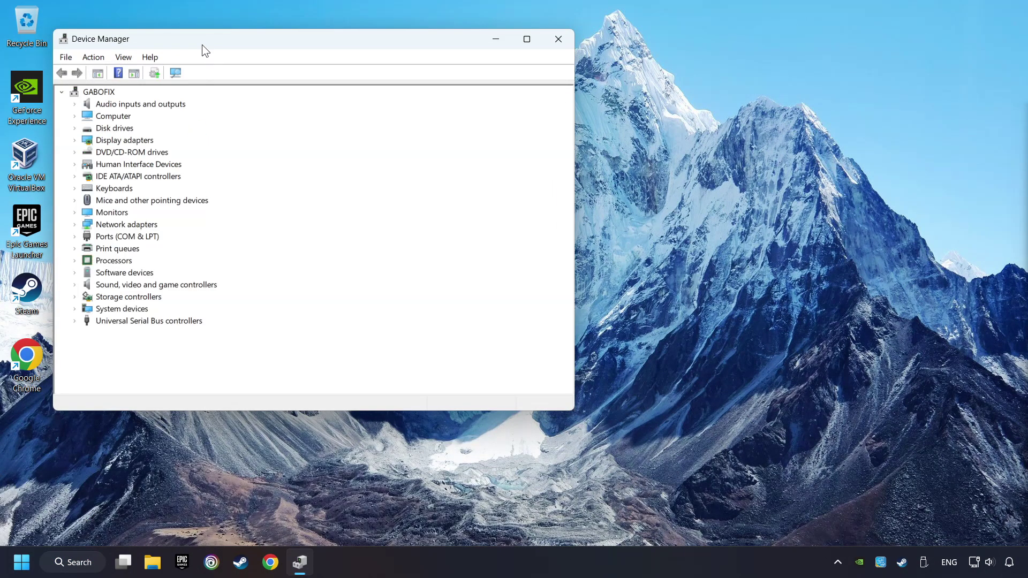
pyautogui.moveTo(202, 43); pyautogui.dragTo(389, 100)
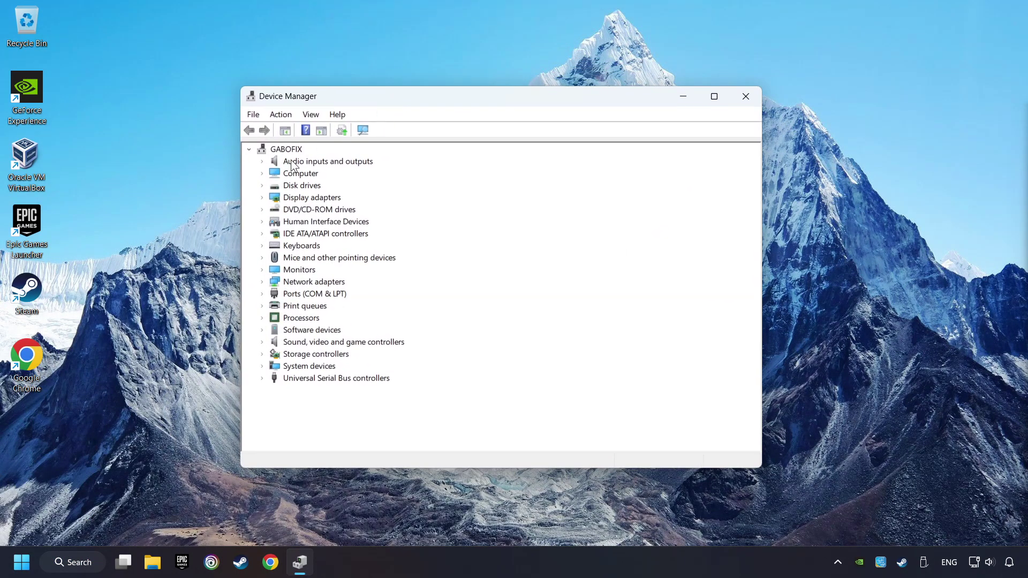
pyautogui.click(277, 201)
pyautogui.click(262, 199)
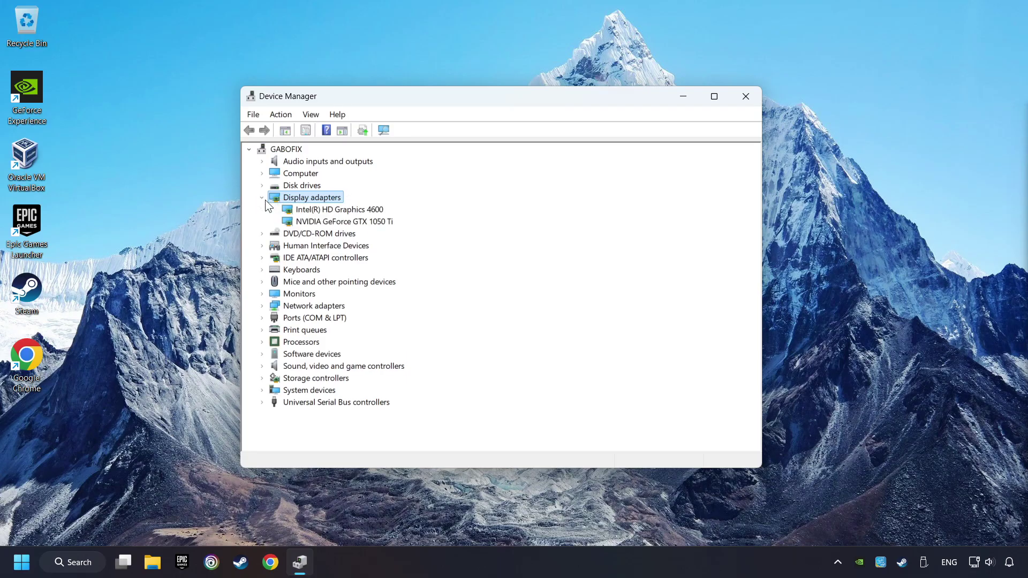
# Step: Search automatically for an updated NVIDIA GeForce GTX 1050 Ti driver and dismiss the result
pyautogui.click(297, 222)
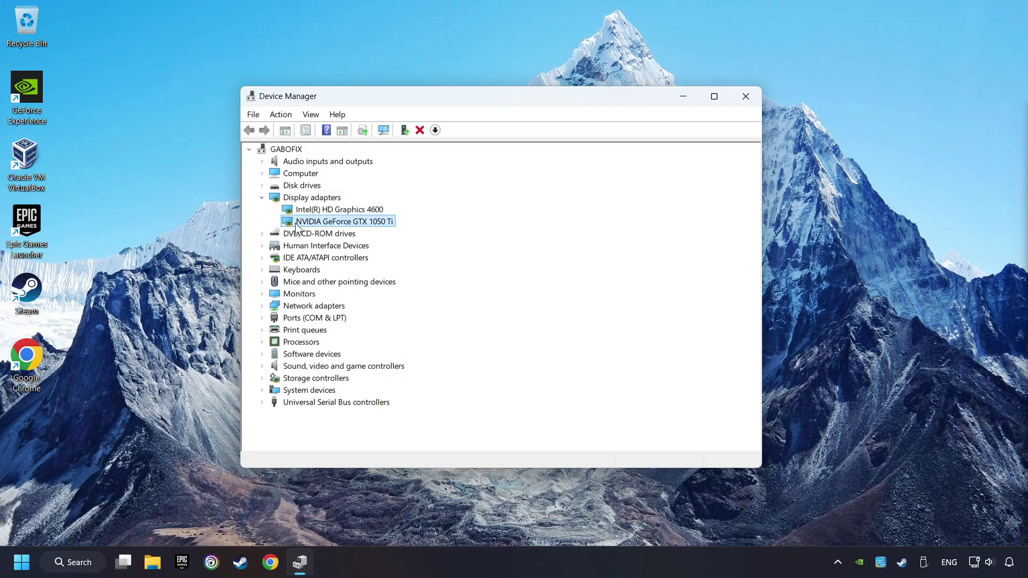
pyautogui.rightClick(360, 221)
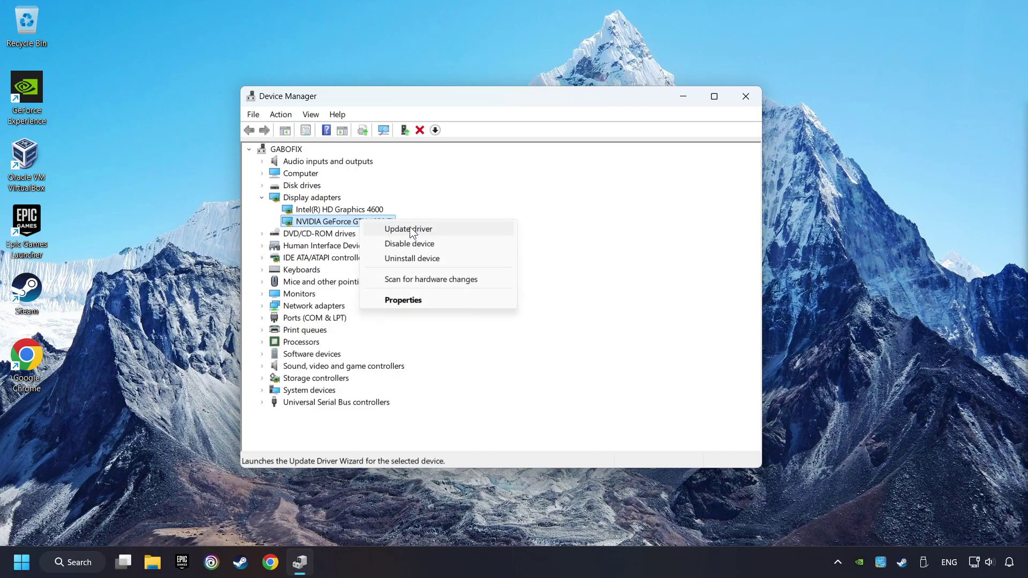
pyautogui.click(474, 227)
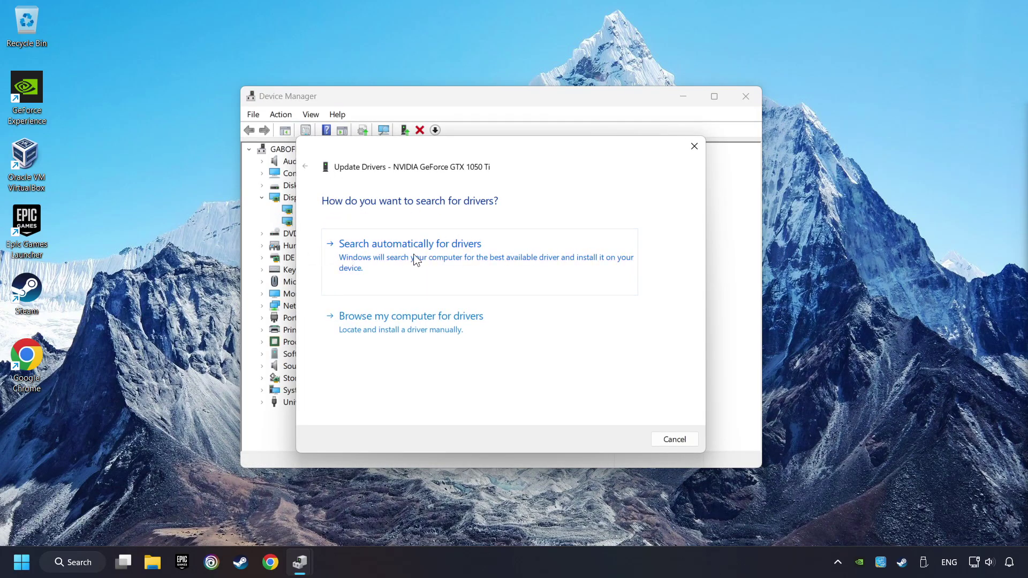
pyautogui.click(453, 256)
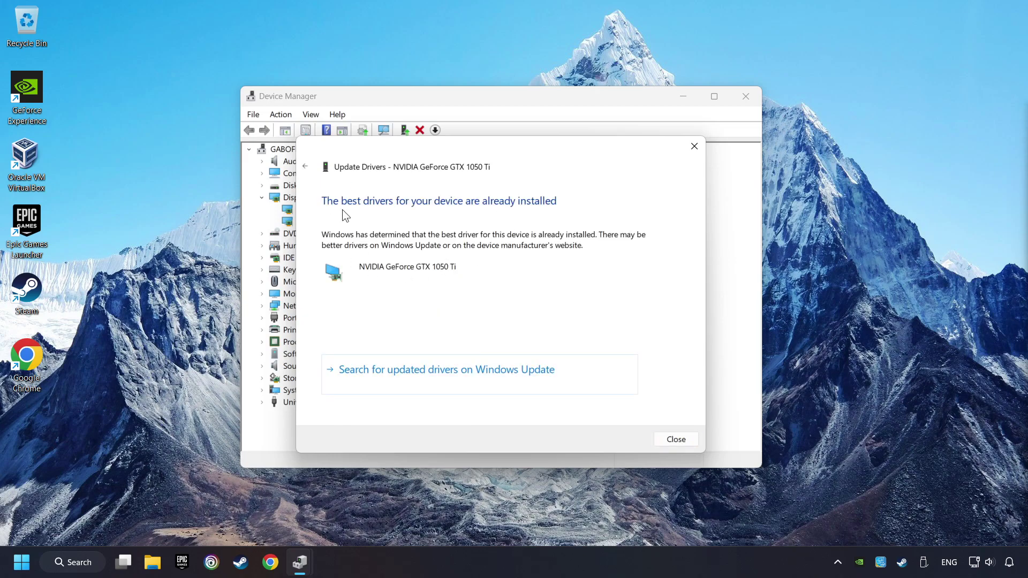
pyautogui.click(677, 439)
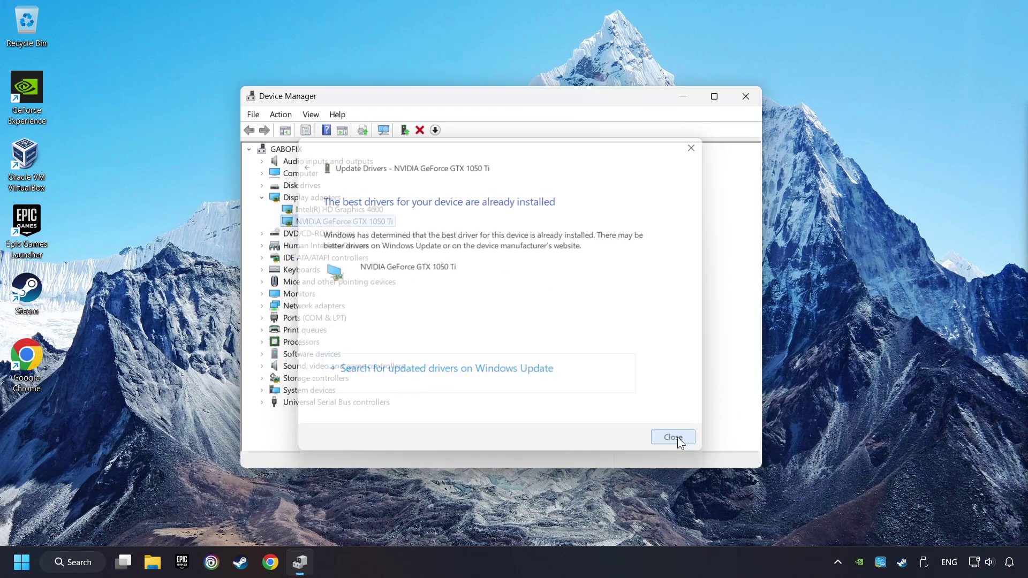
# Step: Close Device Manager and search Google in Chrome for 'nvidia geforce driver download'
pyautogui.click(746, 99)
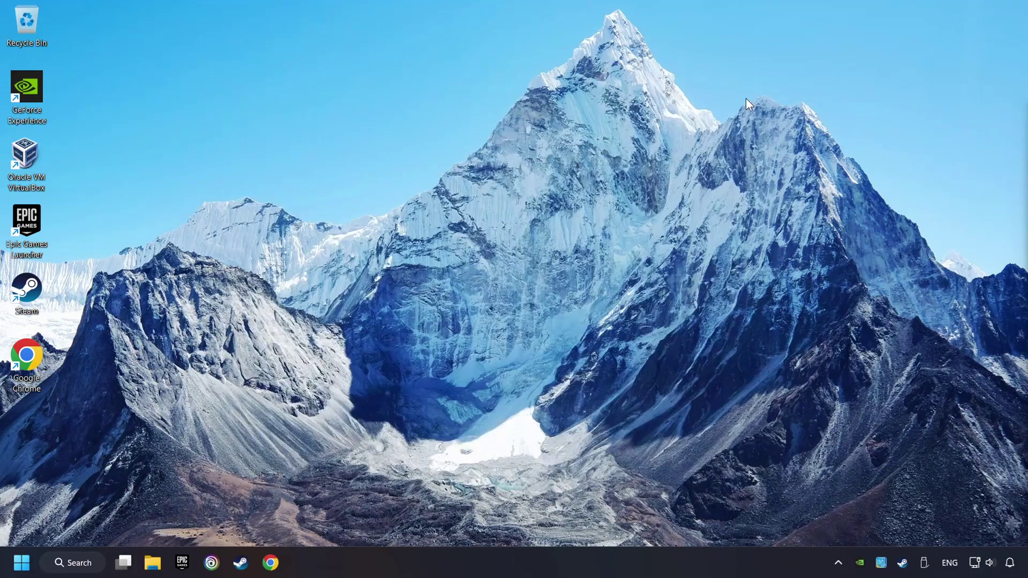
pyautogui.click(270, 562)
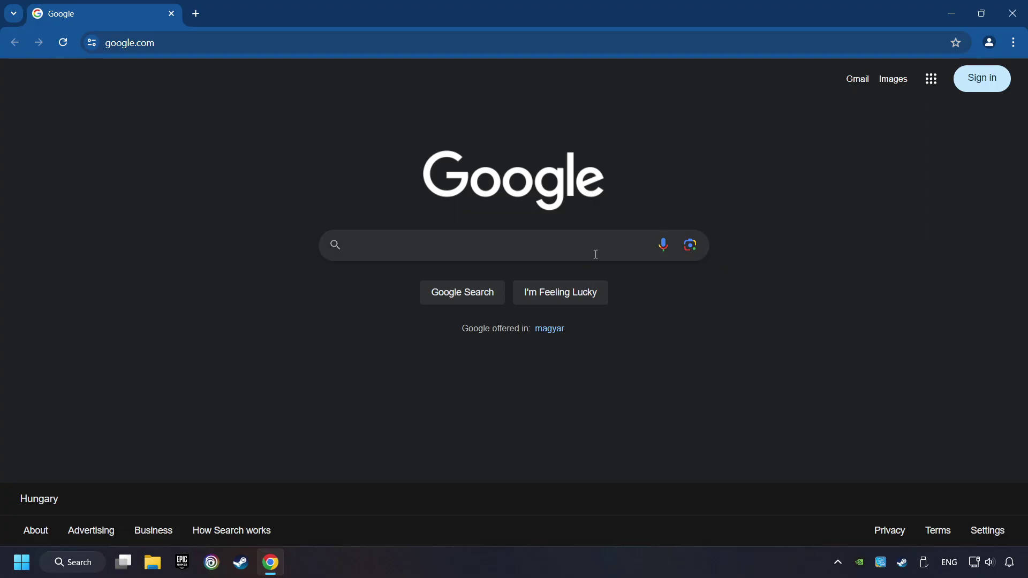
pyautogui.write('nvidia ')
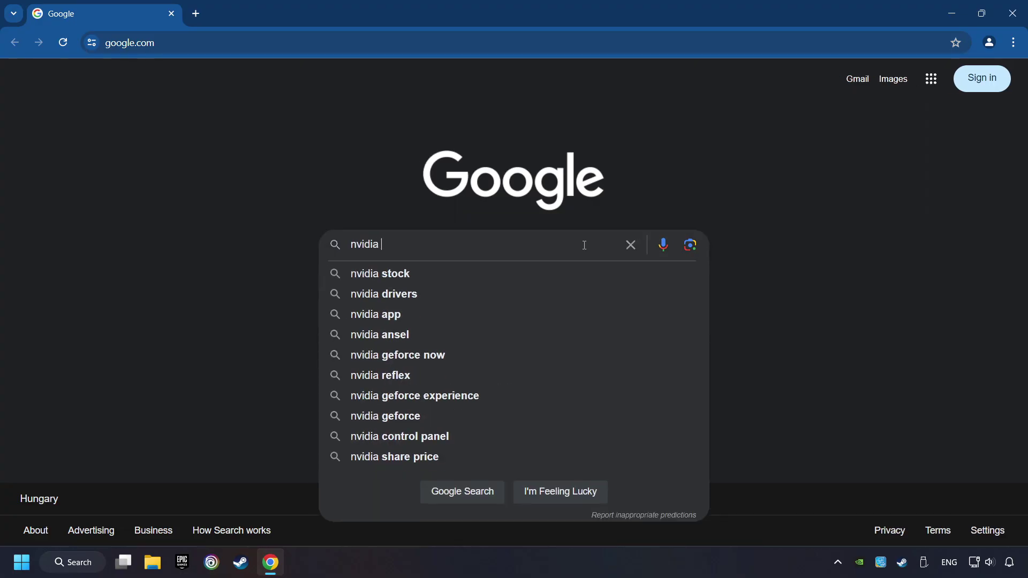
pyautogui.write('geforce drive')
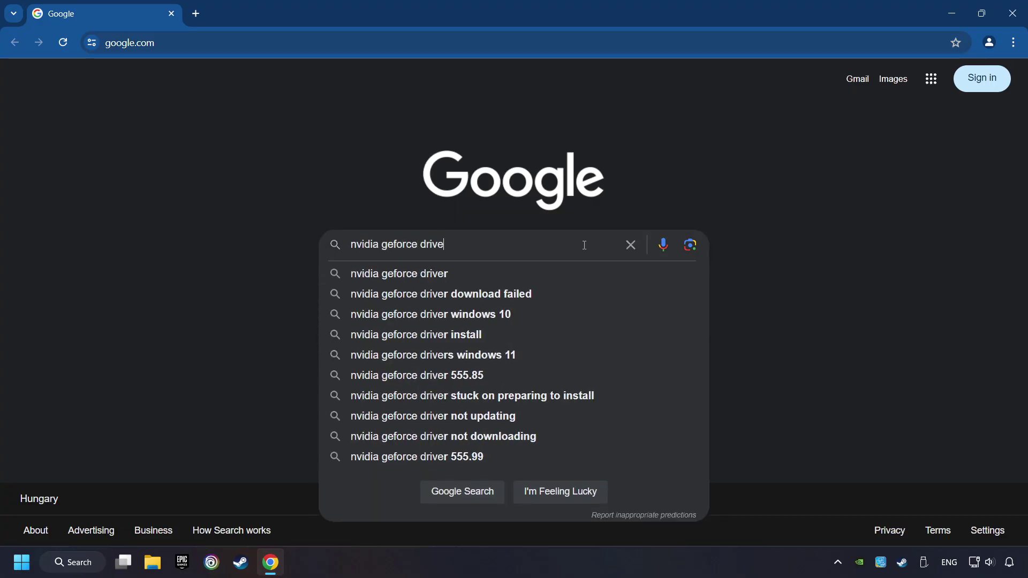
pyautogui.write('r download')
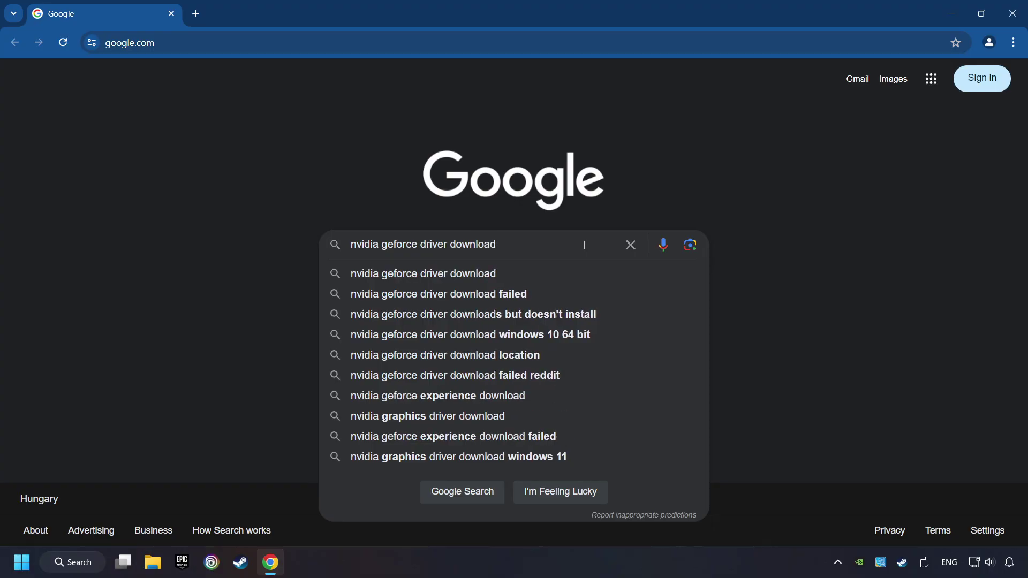
pyautogui.press('Return')
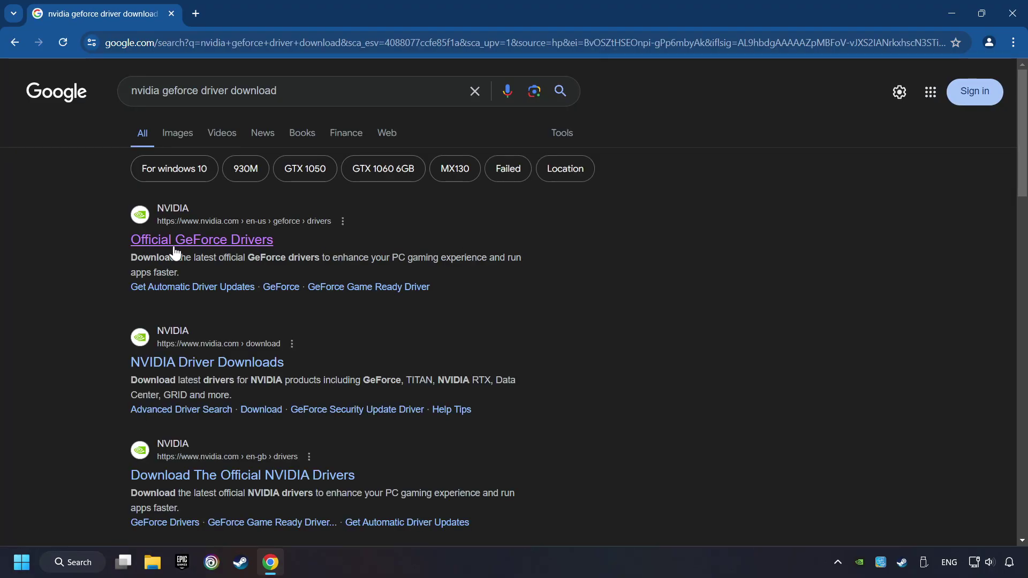
# Step: Download the GeForce Experience installer (126 MB) from Official GeForce Drivers and run it
pyautogui.click(217, 242)
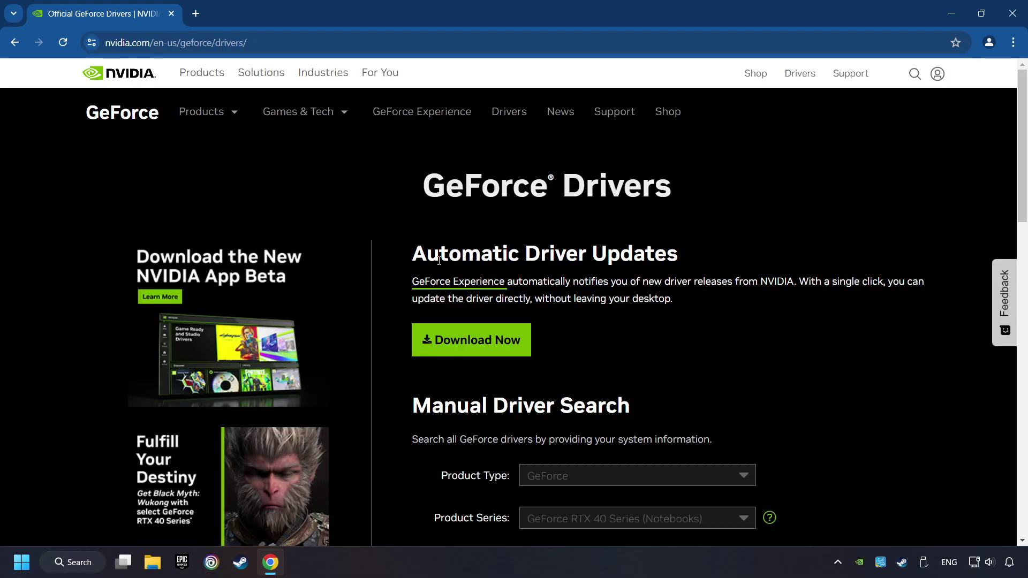
pyautogui.click(483, 354)
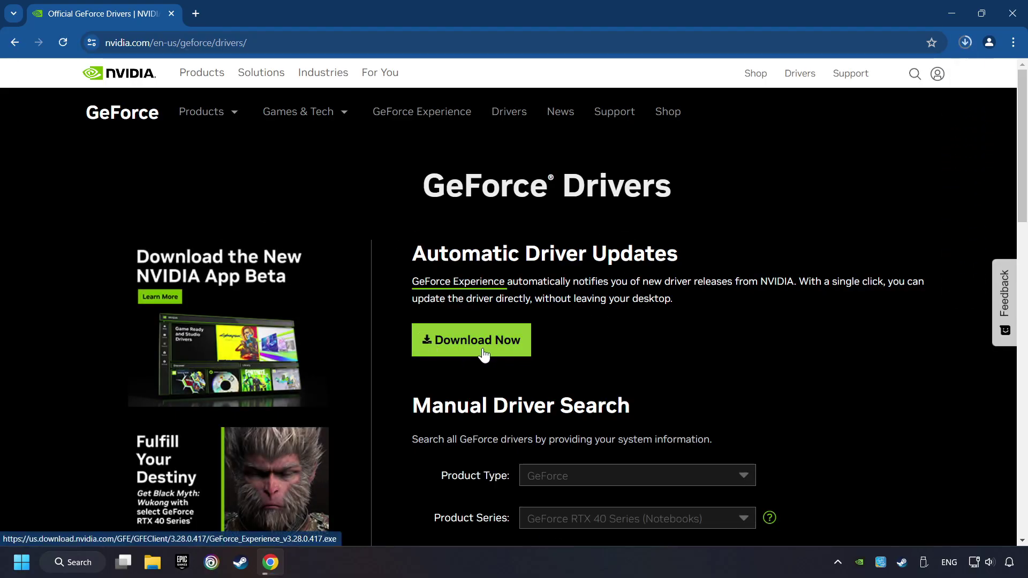
pyautogui.click(966, 42)
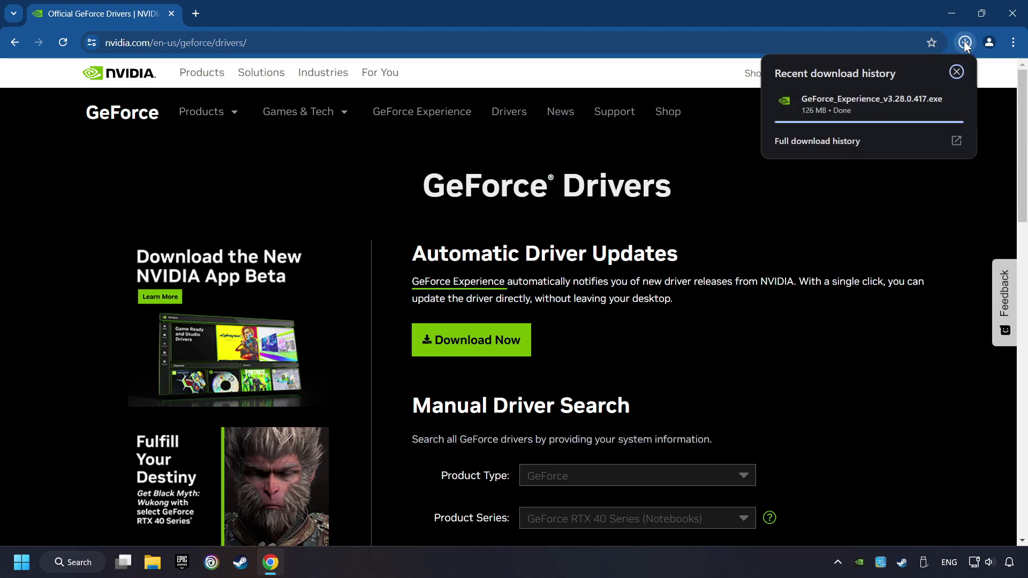
pyautogui.click(876, 111)
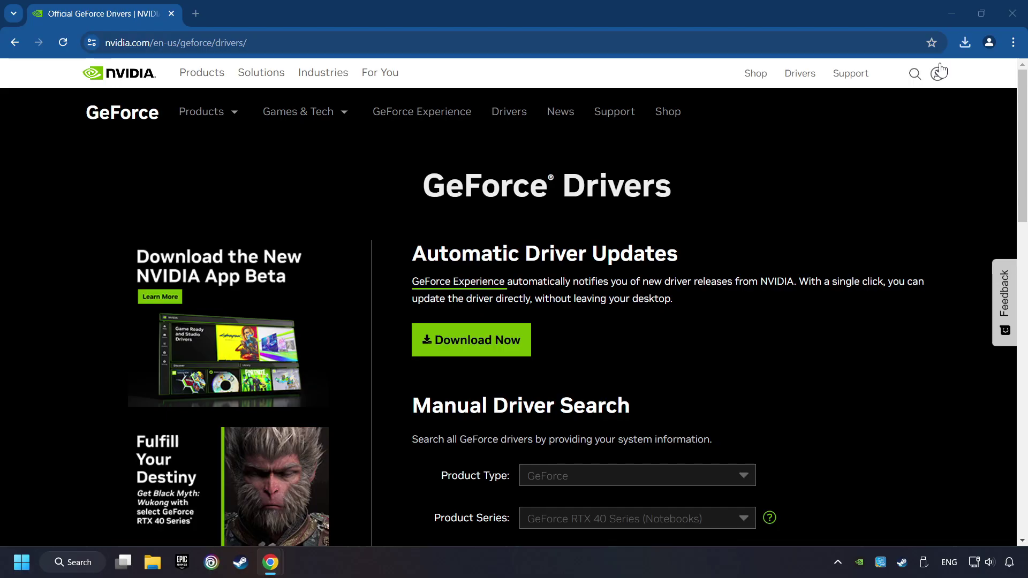
# Step: Install GeForce Experience, confirm Game Ready Driver 556.12 is the latest, then close it
pyautogui.click(1012, 13)
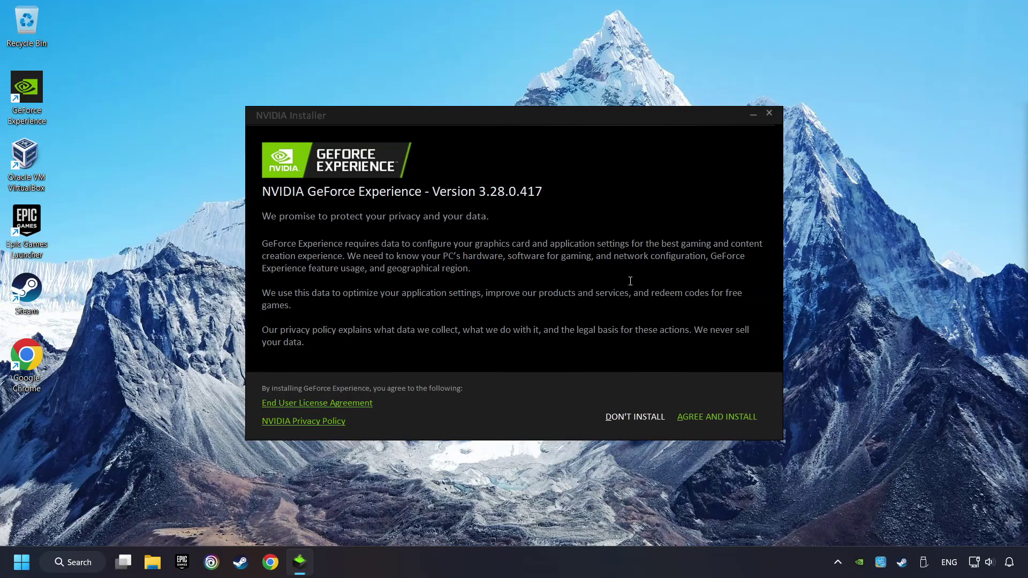
pyautogui.click(733, 422)
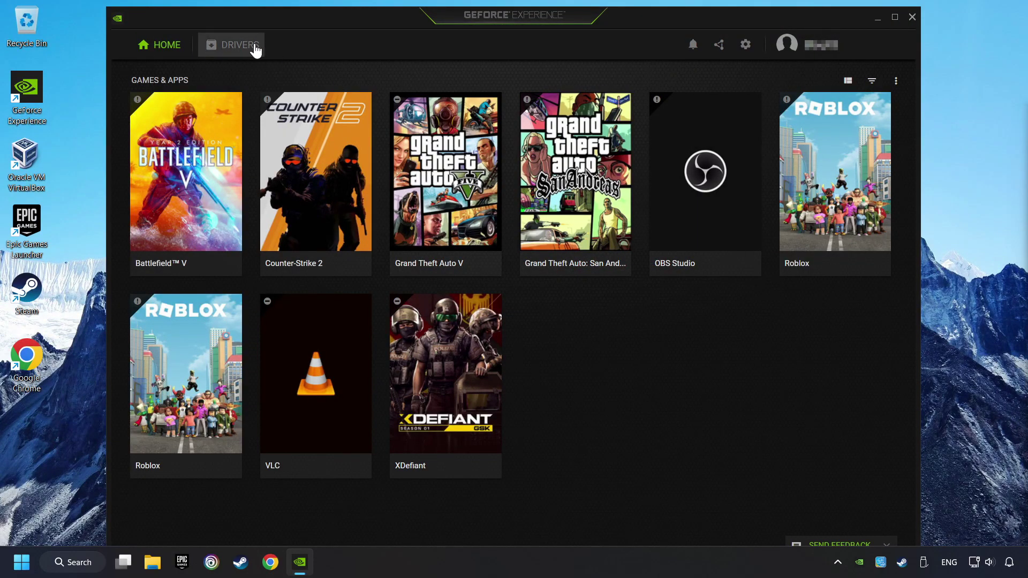
pyautogui.click(236, 51)
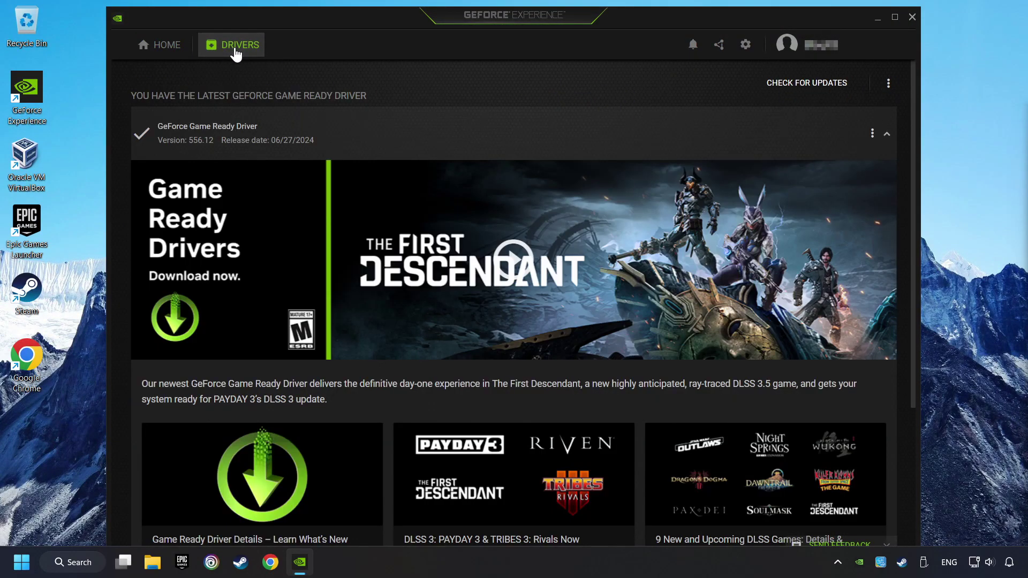
pyautogui.click(801, 94)
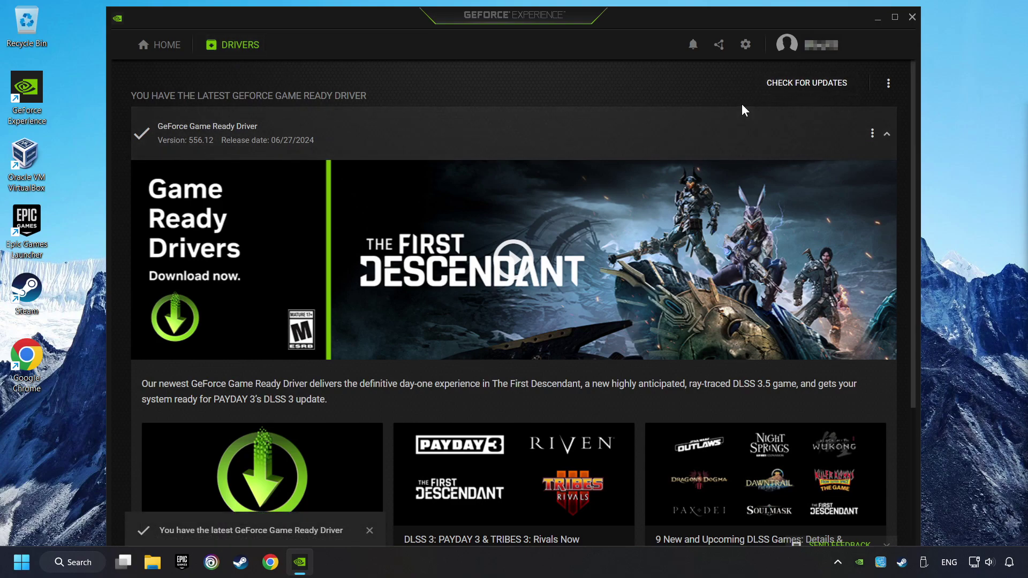
pyautogui.click(913, 18)
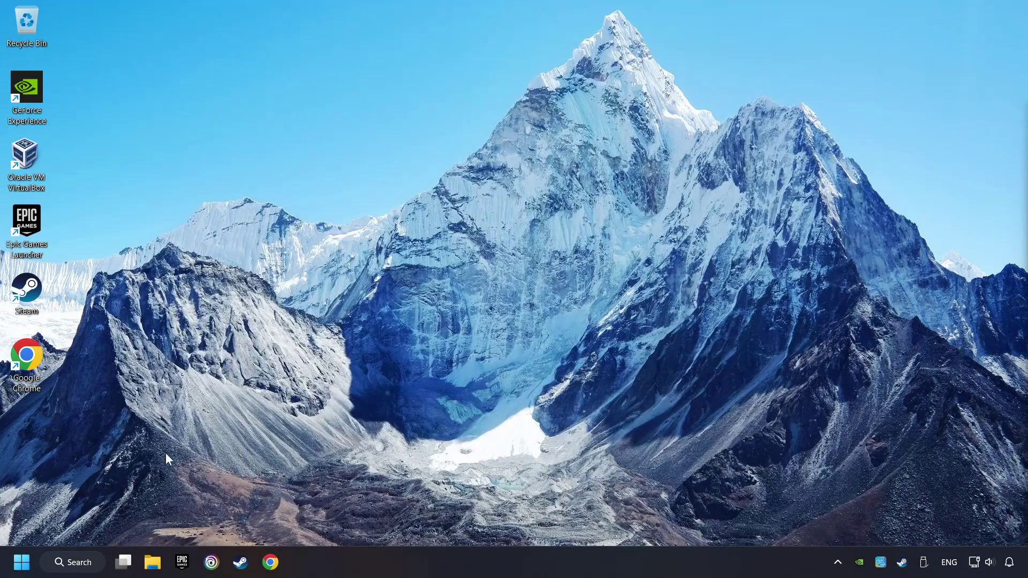
# Step: Open the Graphics settings page by searching 'graphics settings'
pyautogui.click(85, 563)
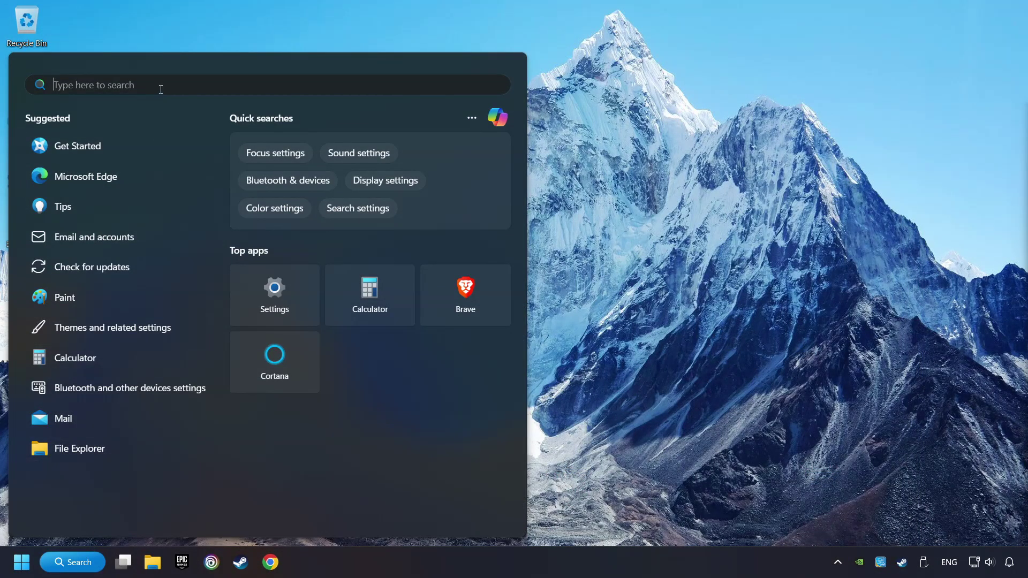
pyautogui.write('grap')
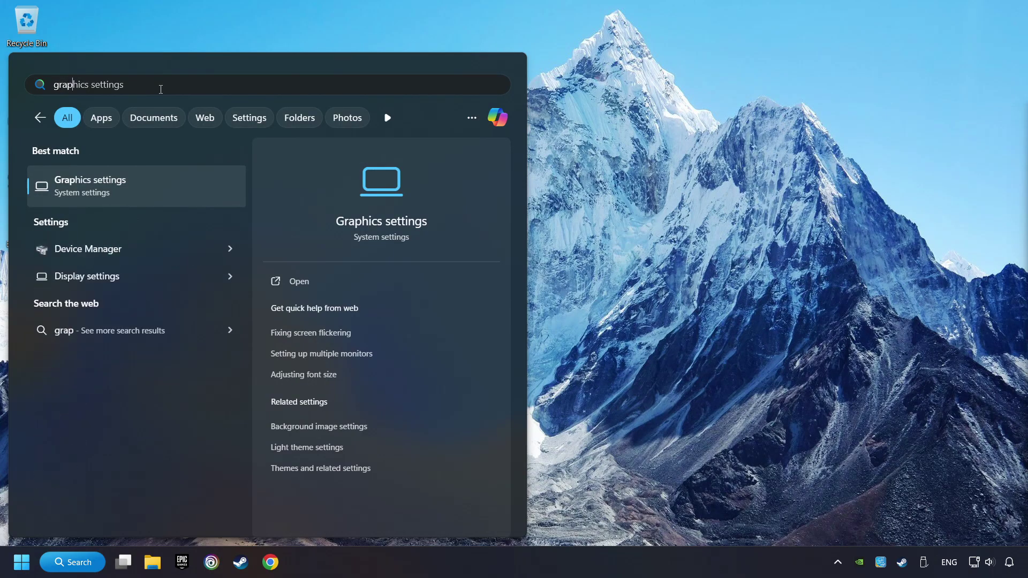
pyautogui.write('hics settings')
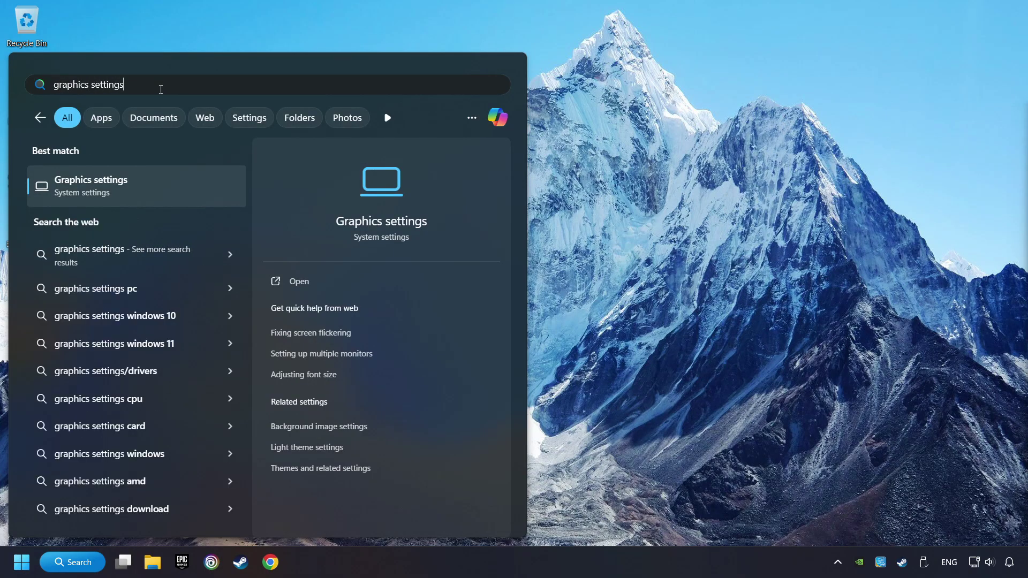
pyautogui.click(203, 191)
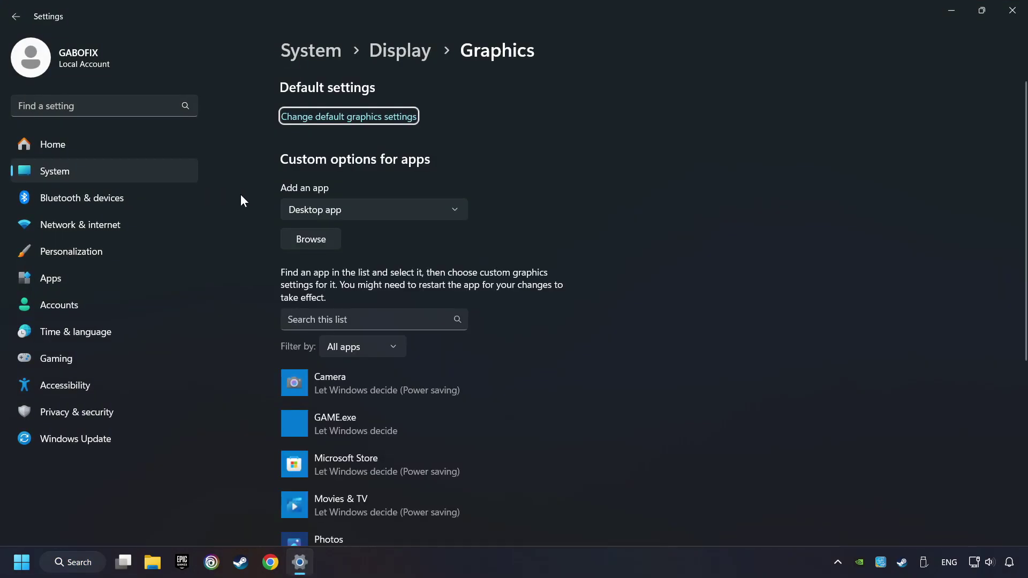
pyautogui.scroll(-3, 248, 215)
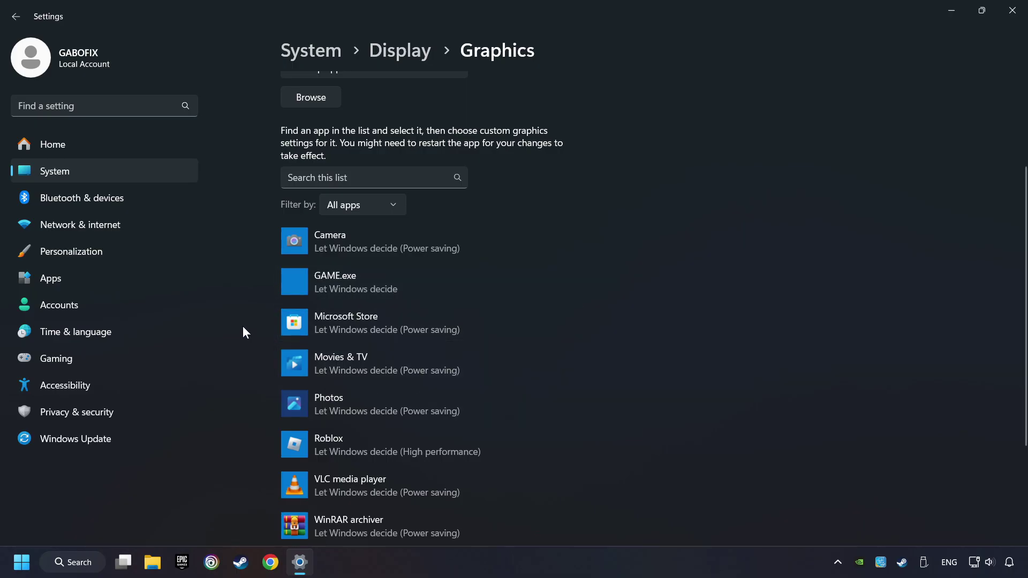
pyautogui.scroll(2, 243, 326)
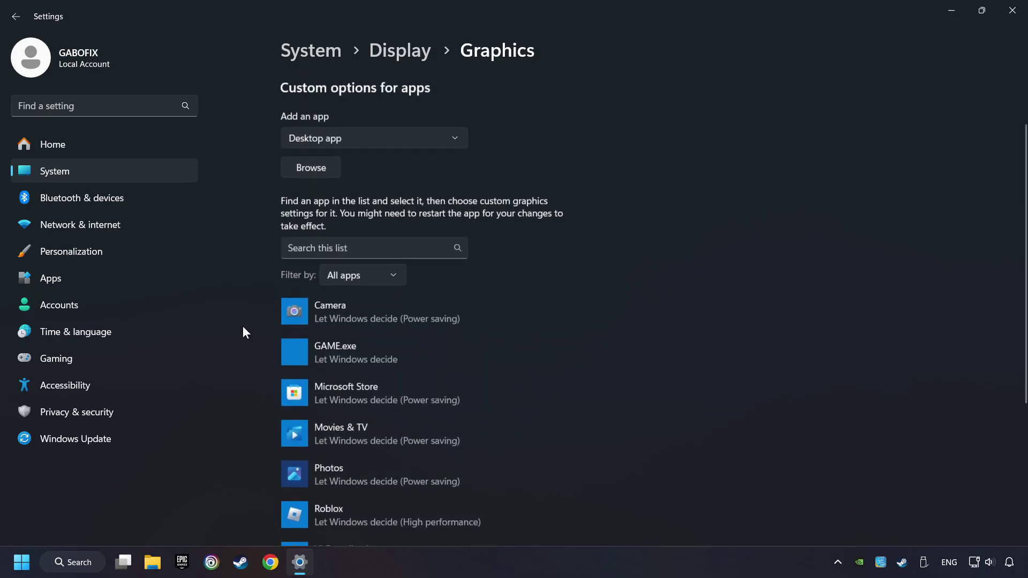
# Step: Set GAME.exe's graphics preference to High performance, save, and close Settings
pyautogui.click(322, 172)
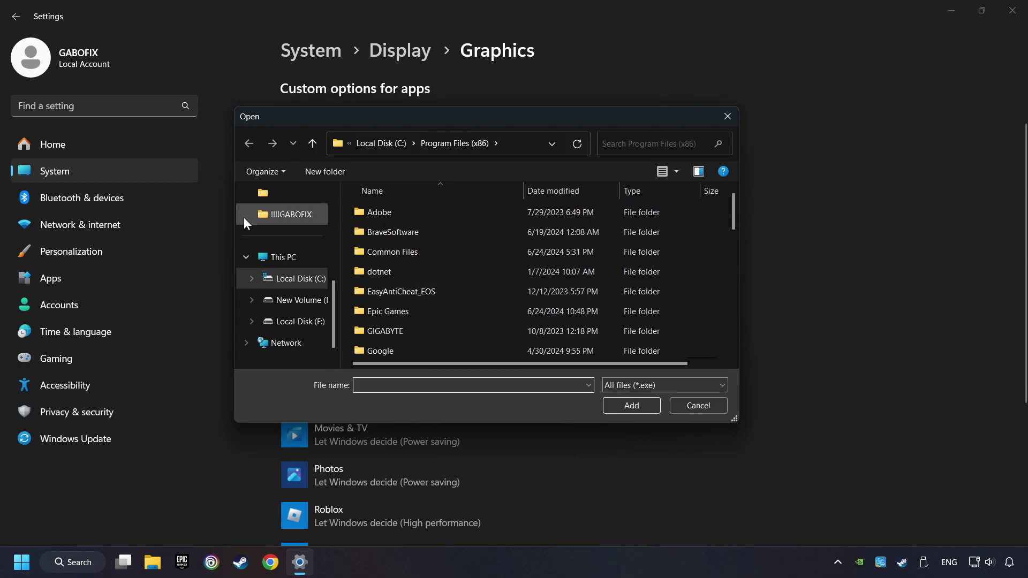
pyautogui.click(728, 116)
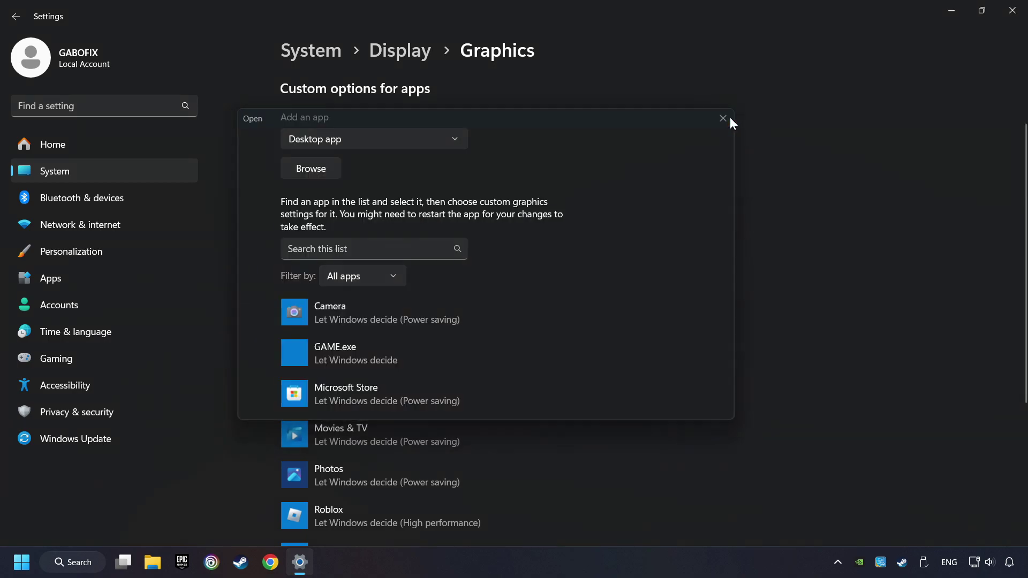
pyautogui.scroll(-2, 354, 332)
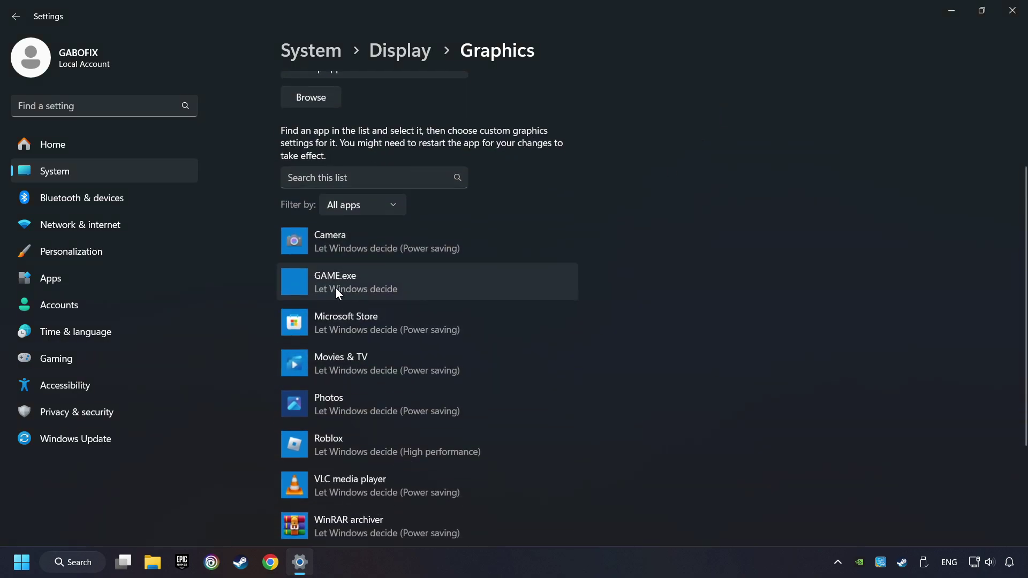
pyautogui.click(369, 282)
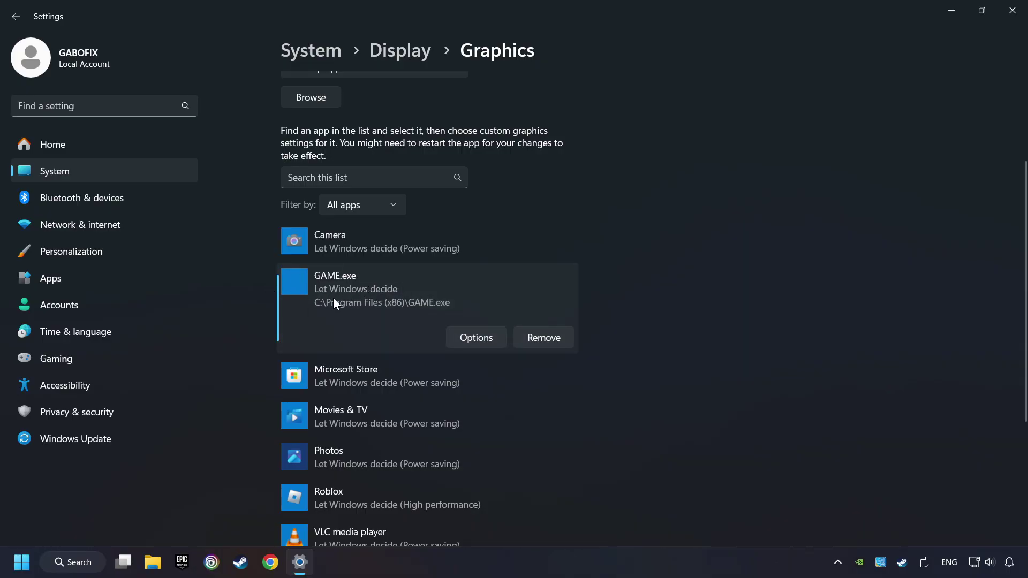
pyautogui.click(484, 338)
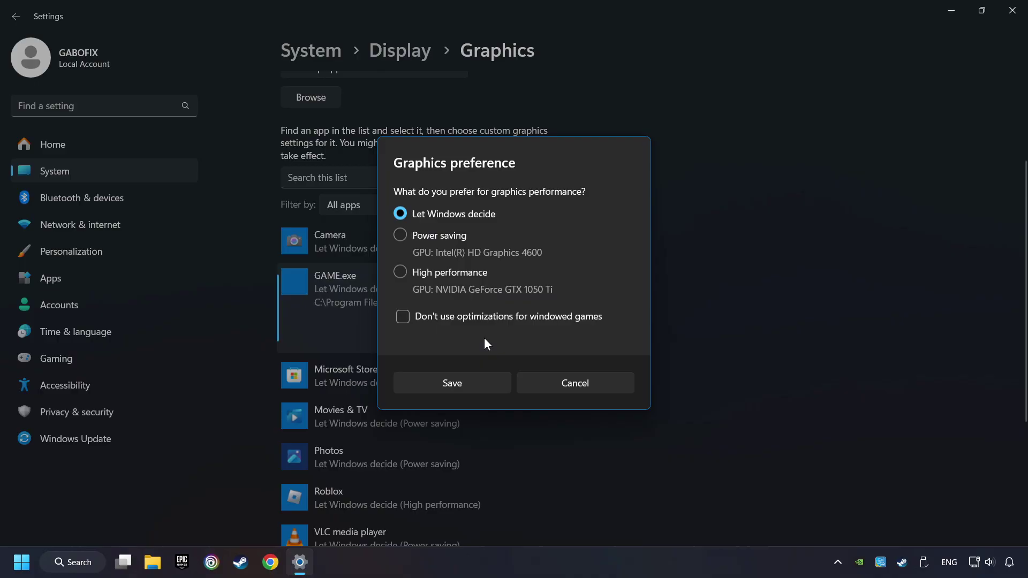
pyautogui.click(401, 273)
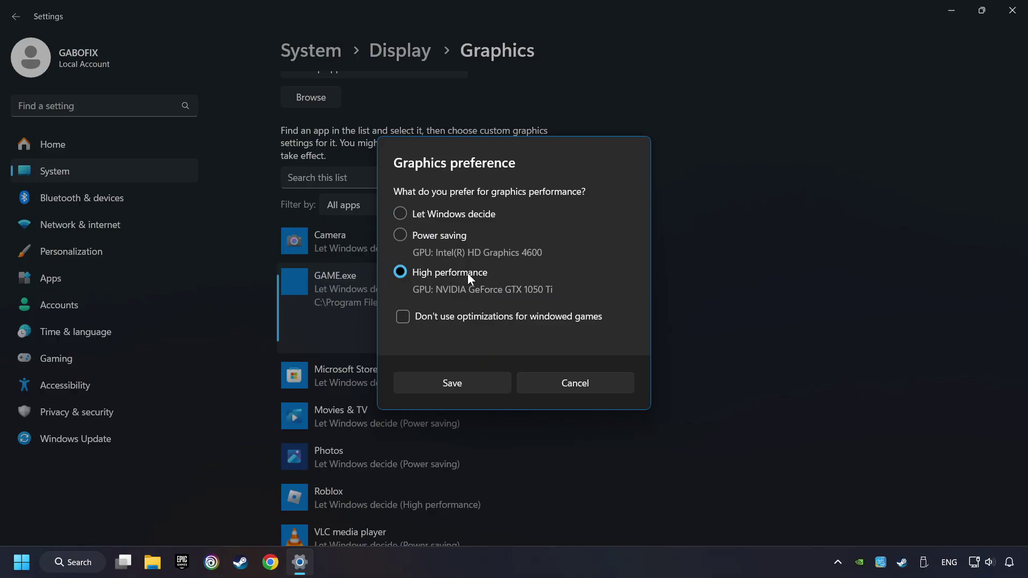
pyautogui.click(469, 380)
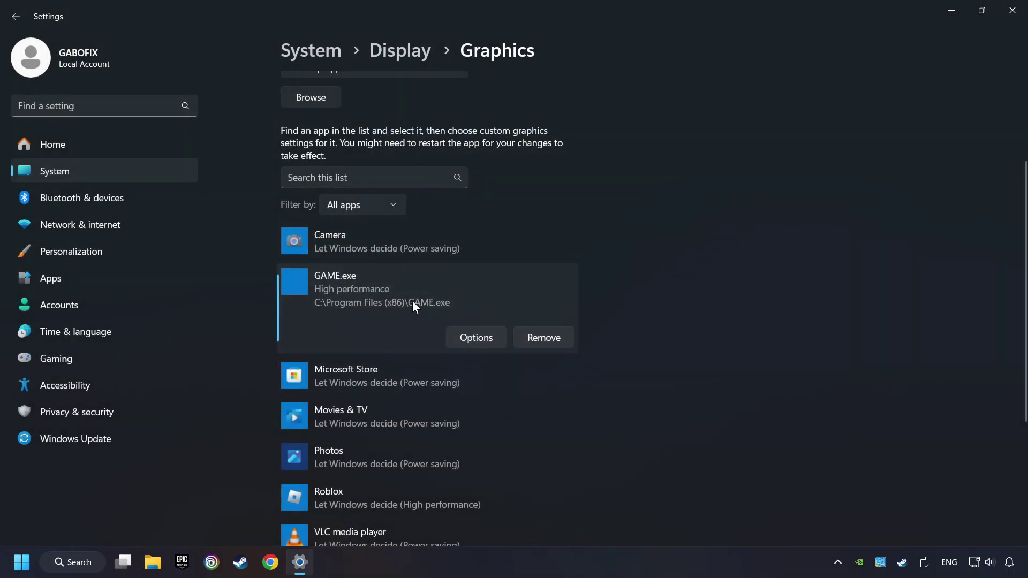
pyautogui.click(1017, 10)
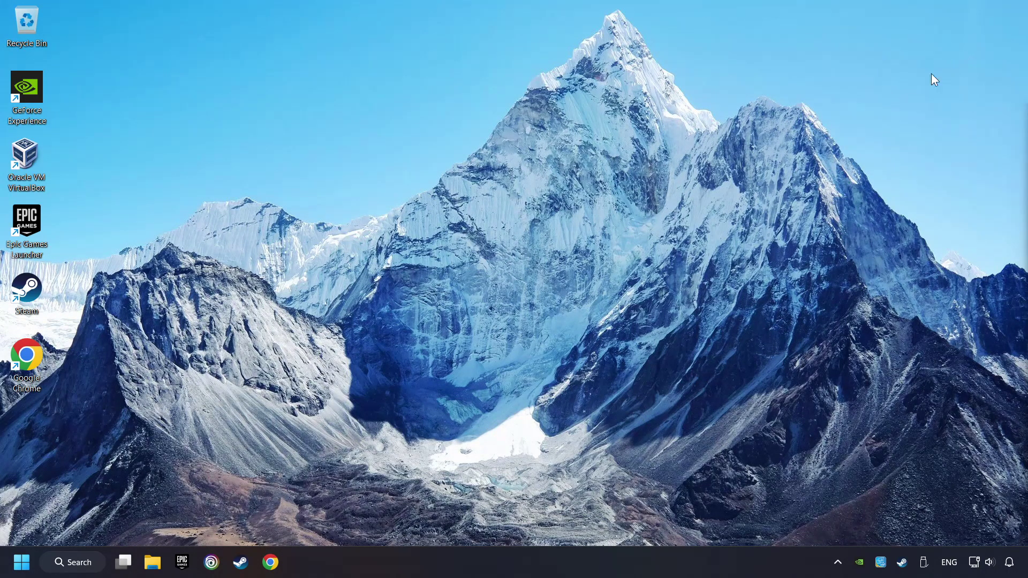
# Step: Verify integrity of GAME's installed files from its Steam Properties, Installed Files section
pyautogui.click(240, 562)
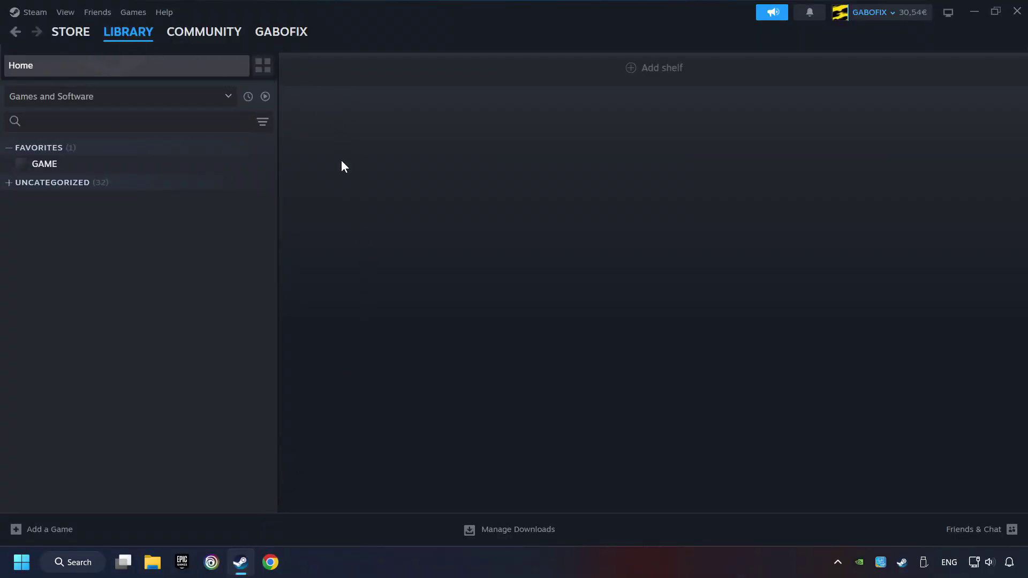
pyautogui.rightClick(227, 171)
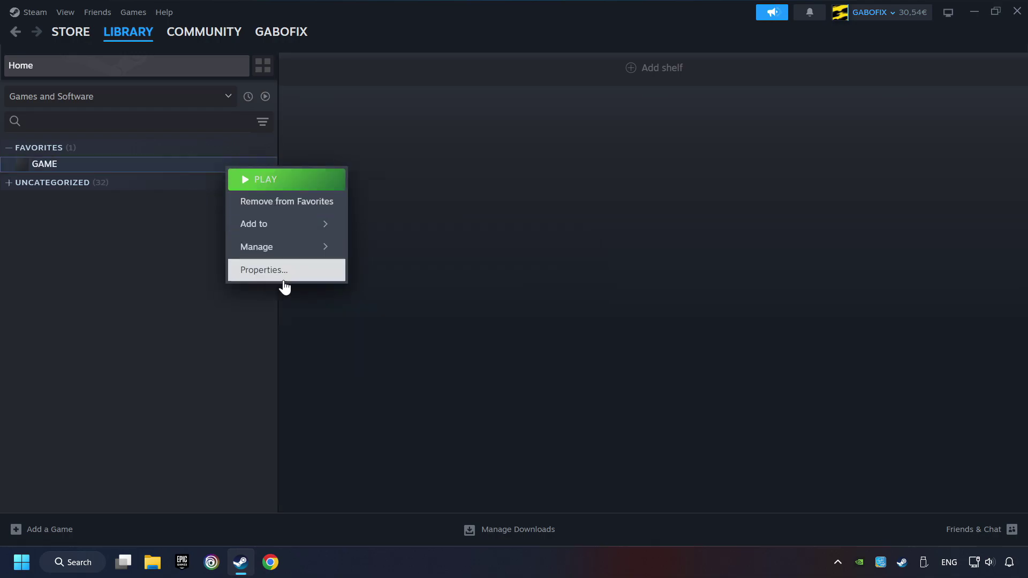
pyautogui.click(314, 273)
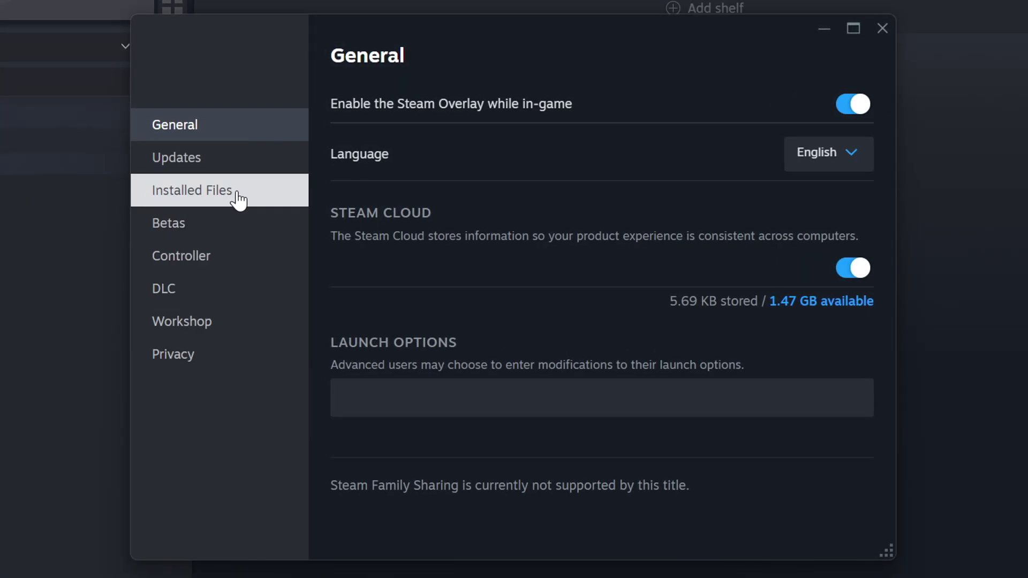
pyautogui.click(238, 200)
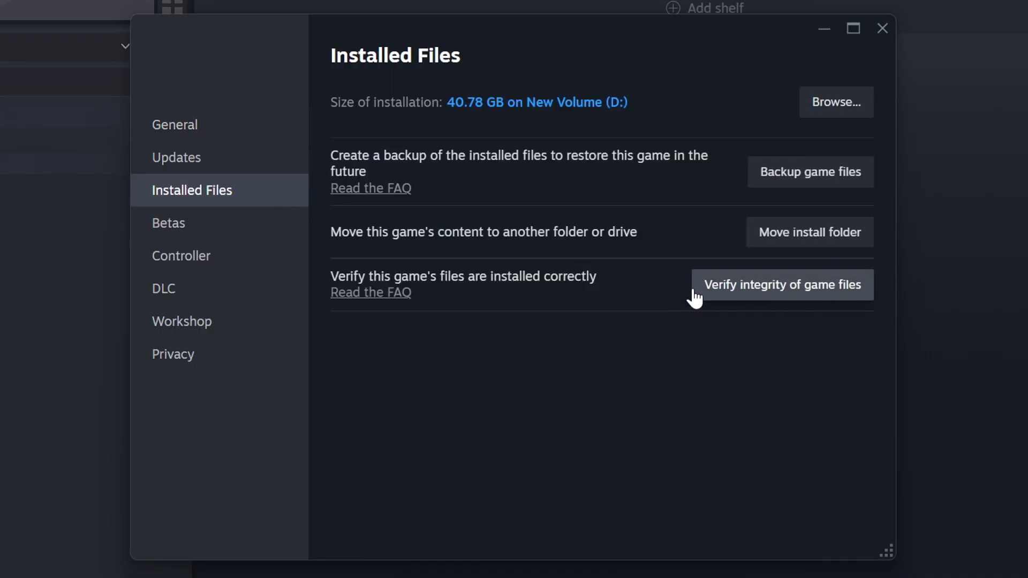
pyautogui.click(795, 298)
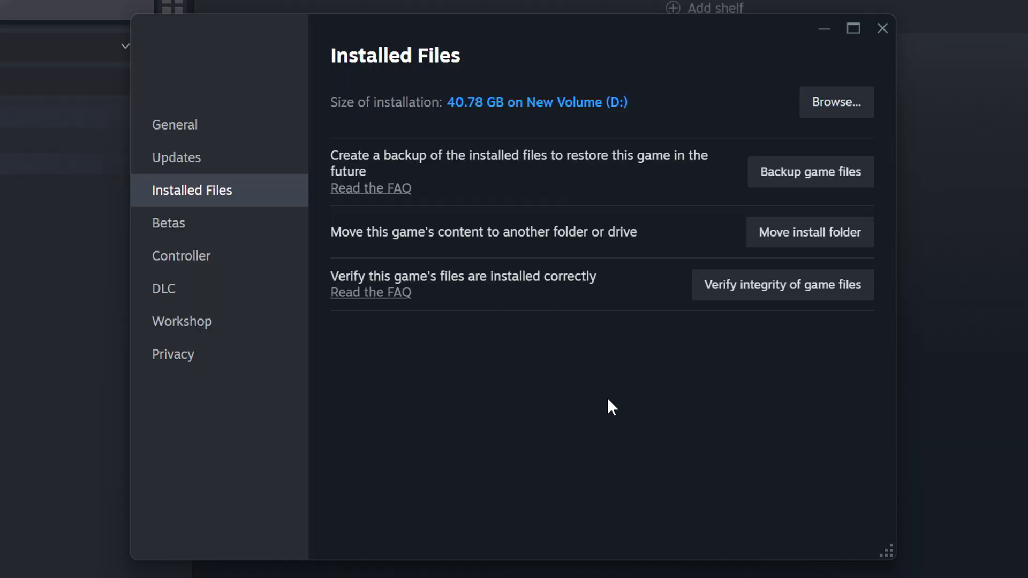
# Step: Open the Compatibility settings of the GAME shortcut in its install folder
pyautogui.click(845, 108)
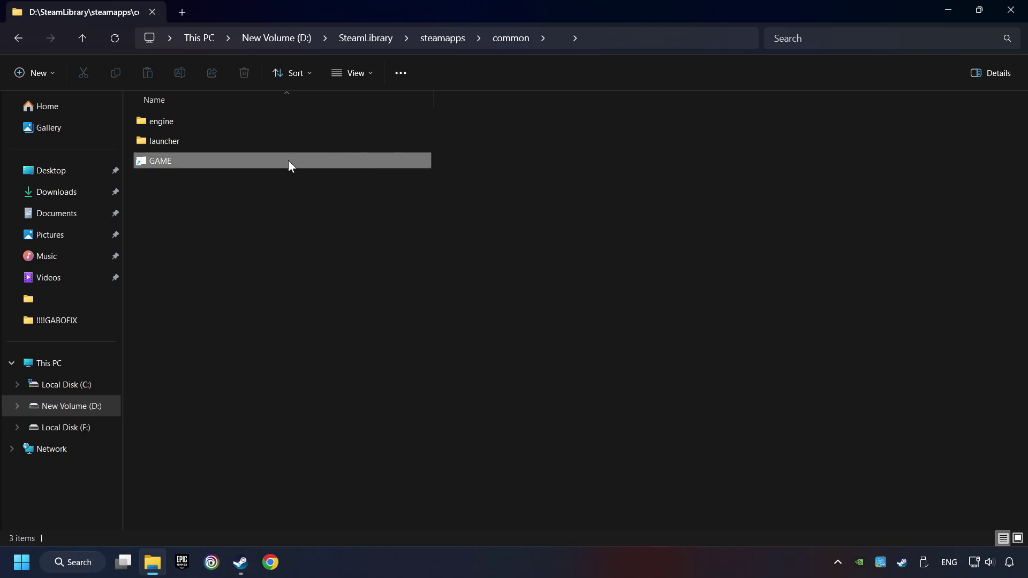
pyautogui.rightClick(327, 160)
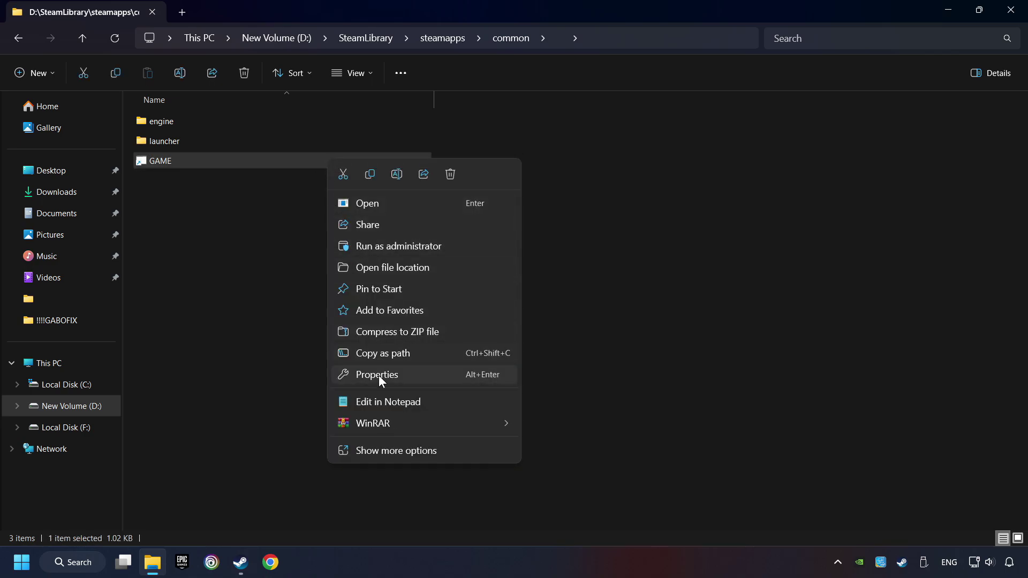
pyautogui.click(346, 374)
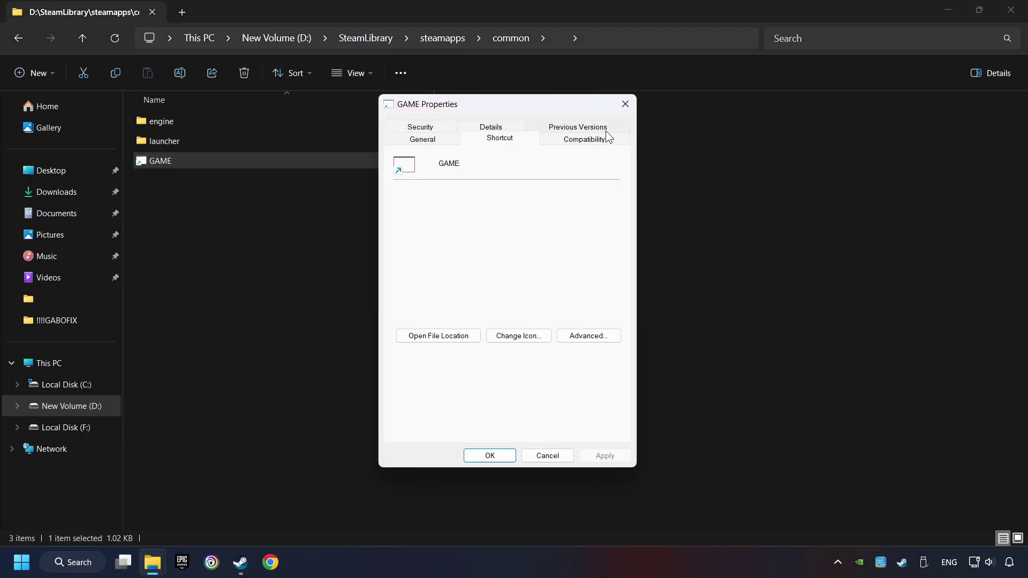
pyautogui.click(608, 141)
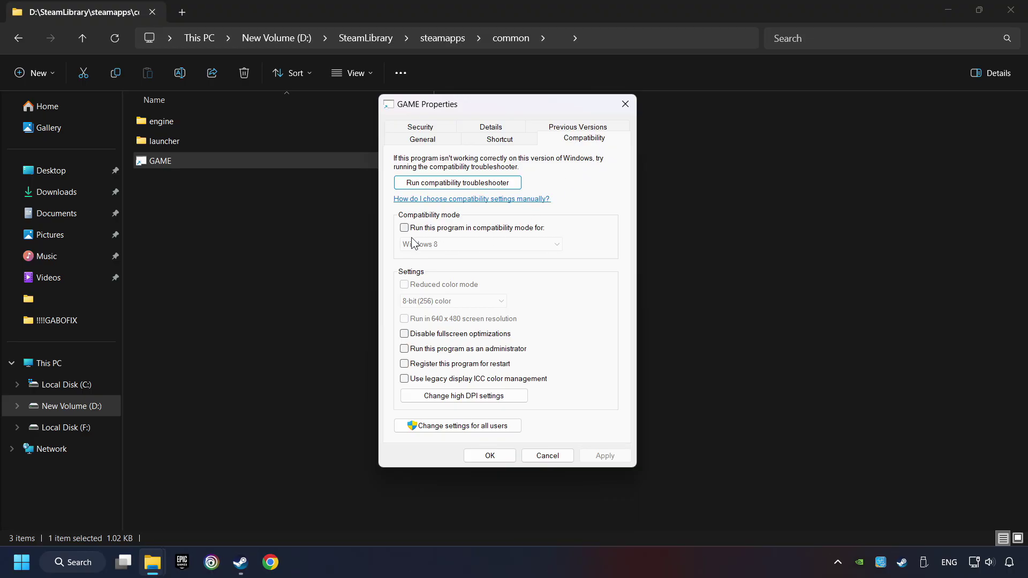
# Step: Enable Windows 8 compatibility mode, disable fullscreen optimizations, run as administrator, and apply
pyautogui.click(485, 229)
pyautogui.click(486, 243)
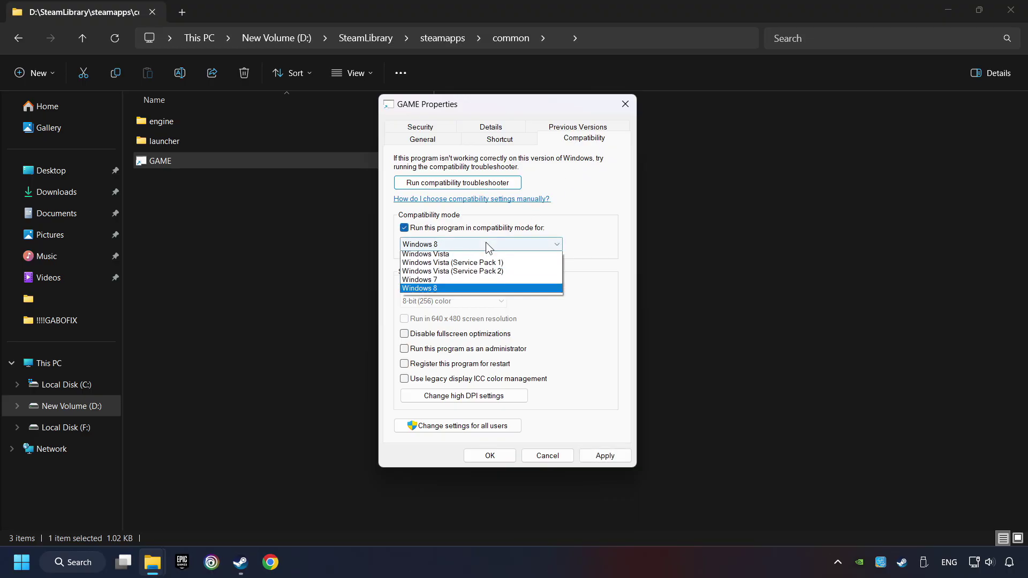
pyautogui.click(454, 291)
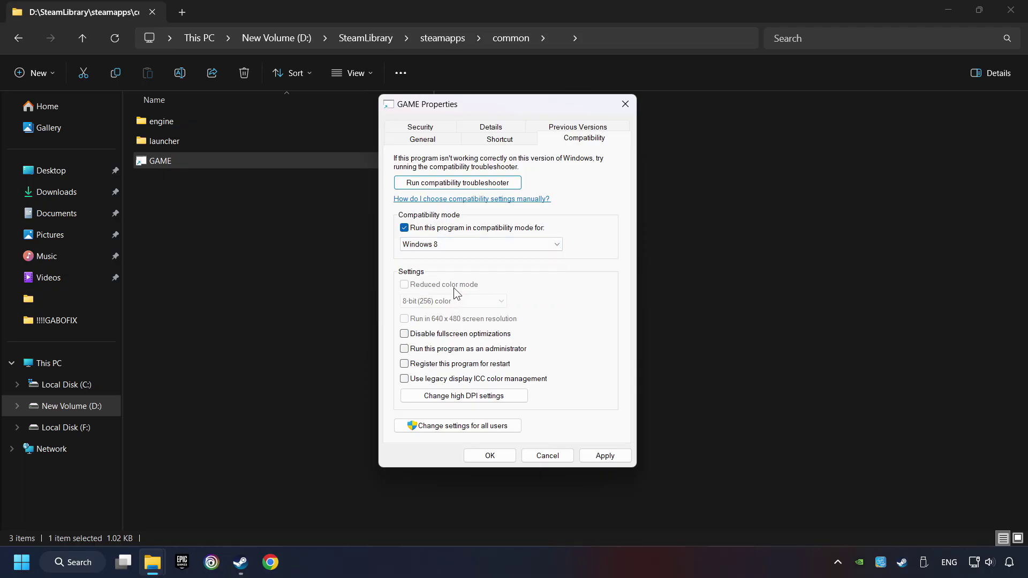
pyautogui.click(404, 334)
pyautogui.click(405, 349)
pyautogui.click(604, 455)
pyautogui.click(491, 456)
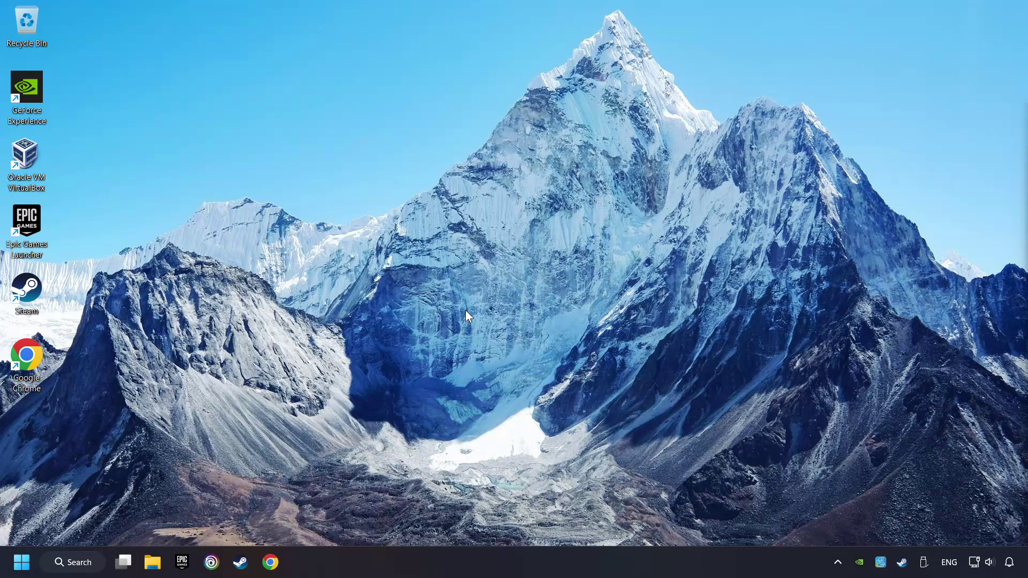
# Step: Load the DirectX runtime and Visual C++ redistributable download pages in separate Chrome tabs
pyautogui.click(272, 563)
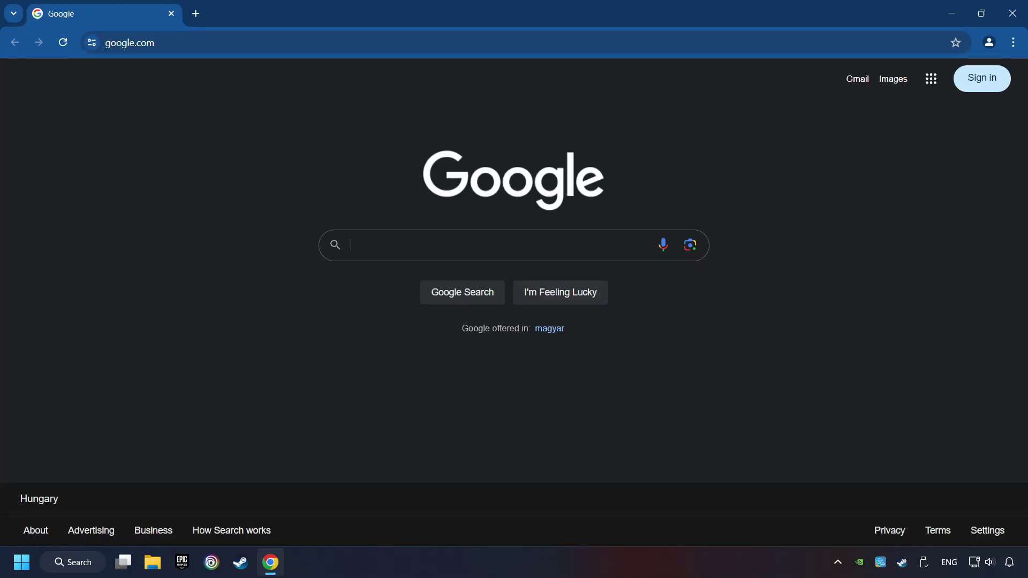
pyautogui.click(197, 43)
pyautogui.write('https://www.microsoft.com/en-US/download/details.aspx?id=35')
pyautogui.press('Return')
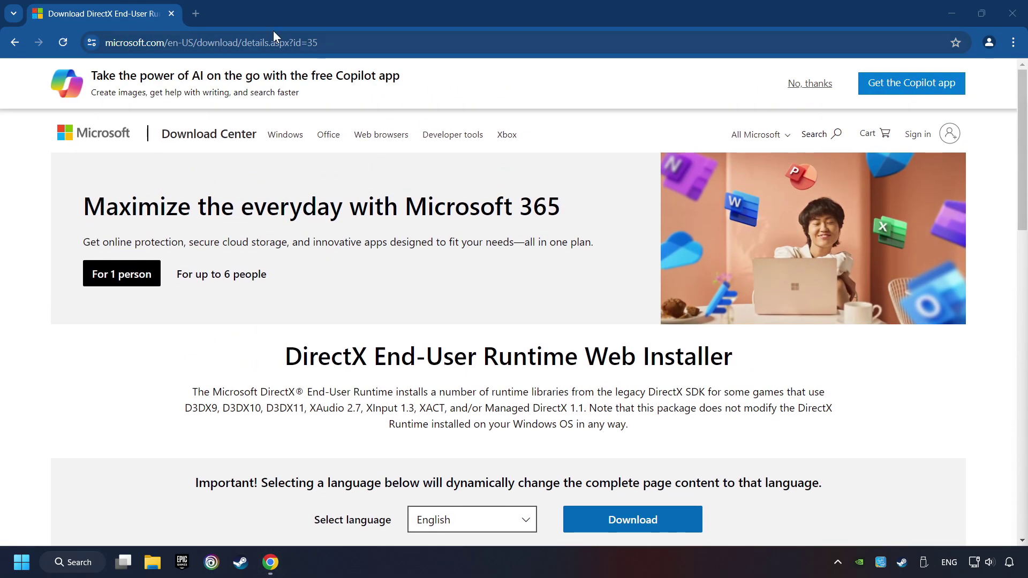
pyautogui.click(195, 13)
pyautogui.write('https://learn.microsoft.com/en-us/cpp/windows/latest-supported-vc-redist?view=msvc-160')
pyautogui.press('Return')
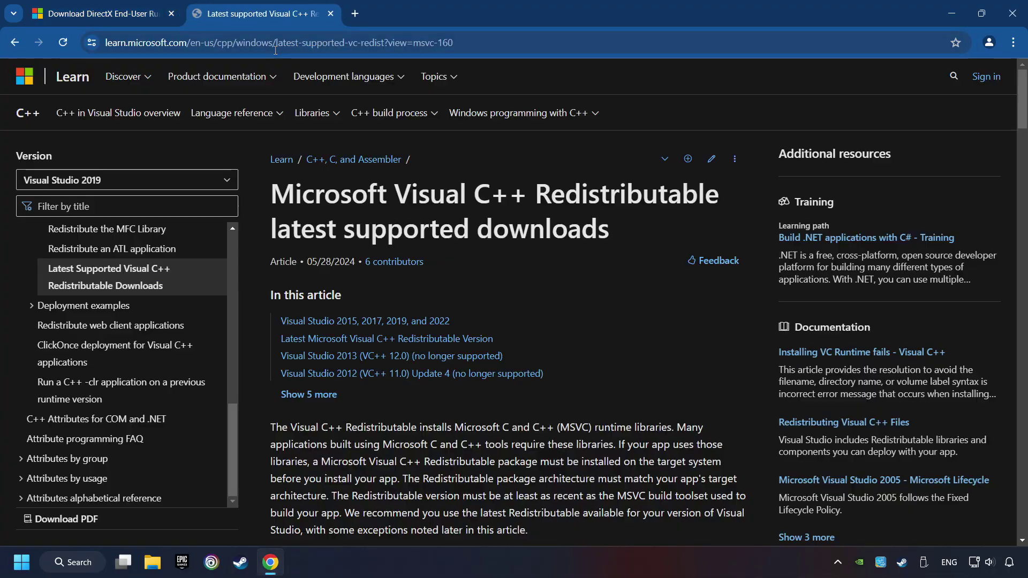
# Step: Download the DirectX End-User Runtime Web Installer (dxwebsetup.exe) from its page
pyautogui.click(126, 12)
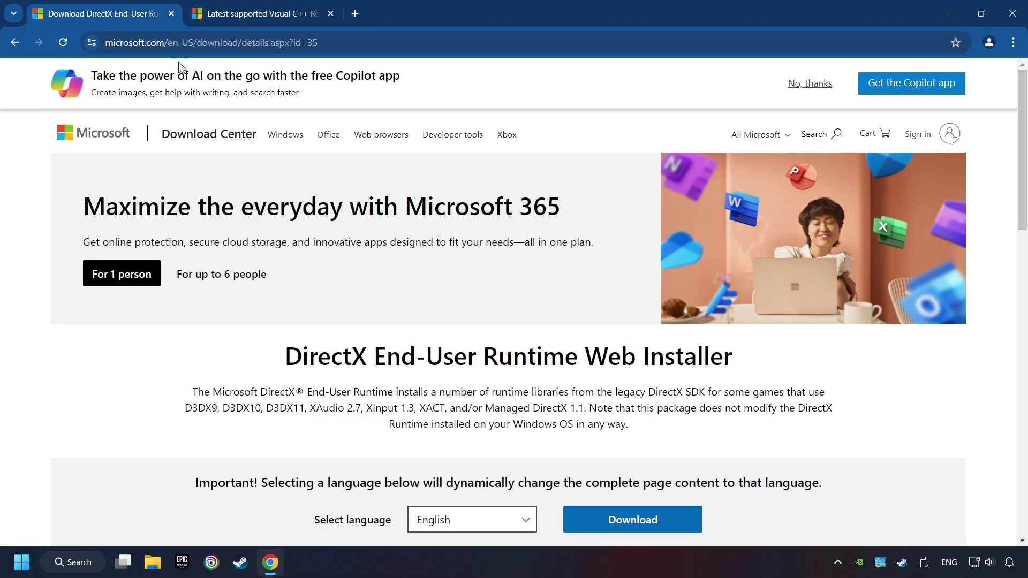
pyautogui.scroll(-2, 307, 279)
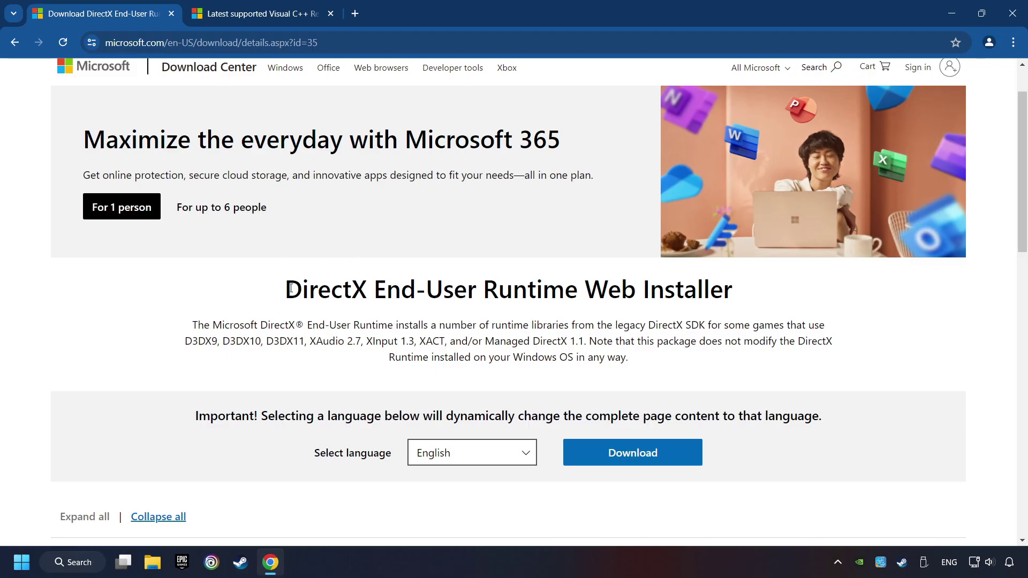
pyautogui.scroll(-2, 286, 289)
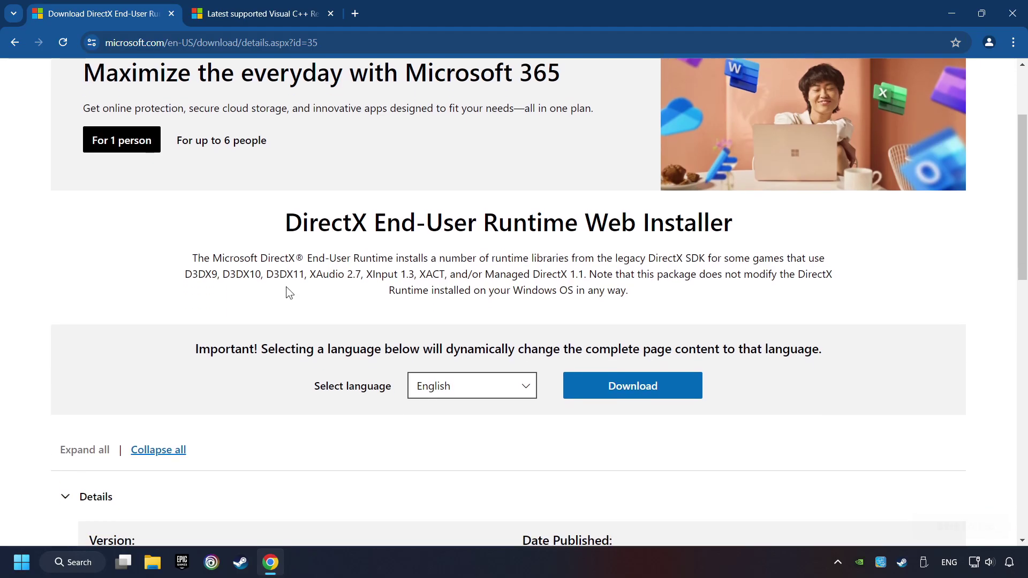
pyautogui.click(640, 392)
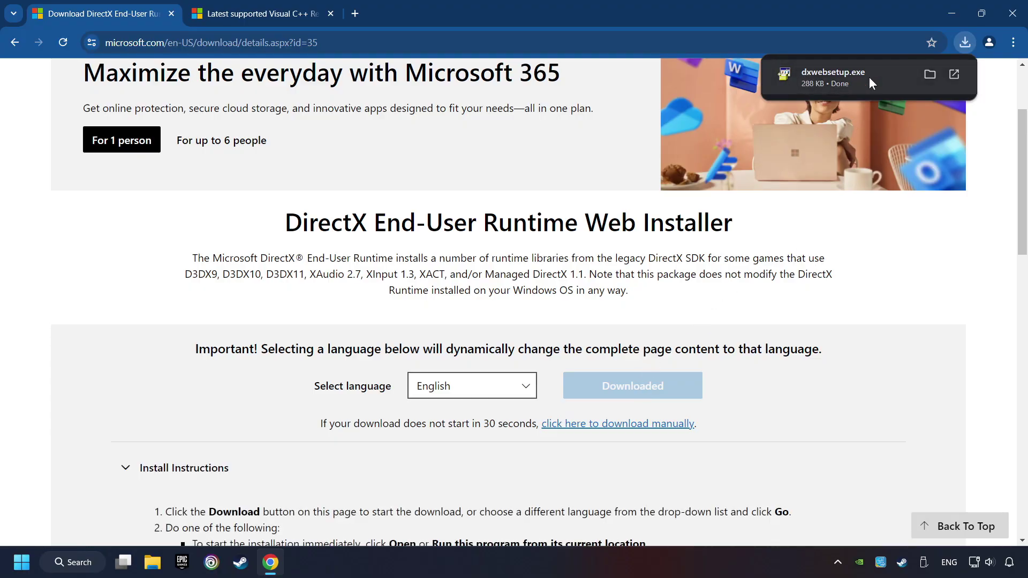
# Step: Run dxwebsetup.exe, accept the license, decline the Bing Bar, and finish setup
pyautogui.click(877, 76)
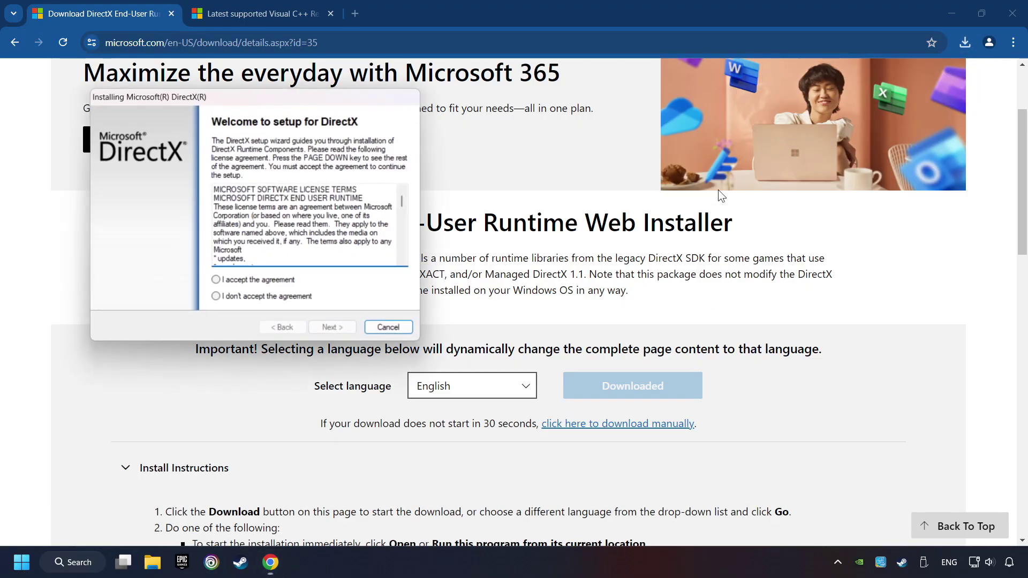
pyautogui.moveTo(340, 99); pyautogui.dragTo(595, 172)
pyautogui.moveTo(658, 276); pyautogui.dragTo(527, 362)
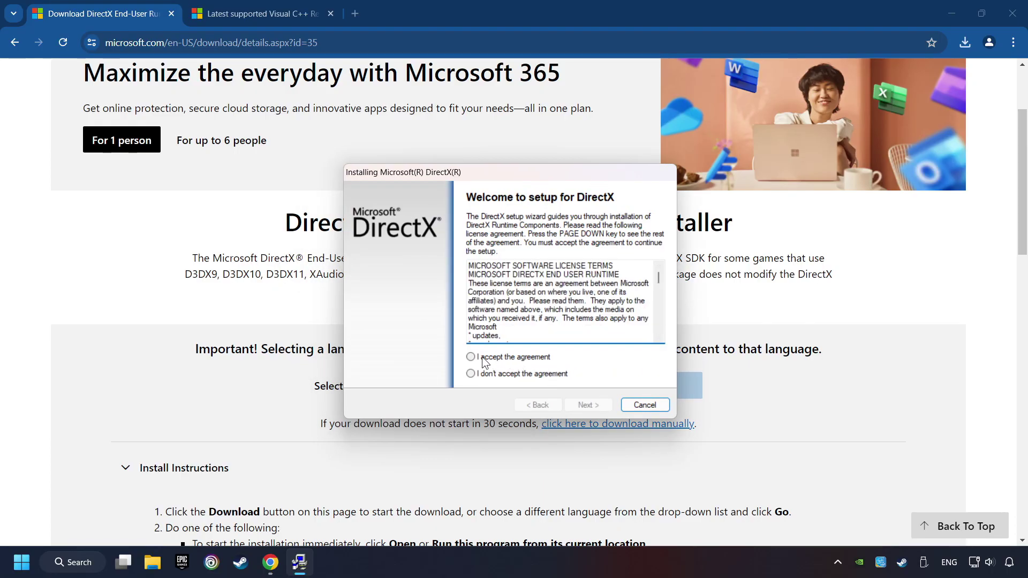
pyautogui.click(532, 359)
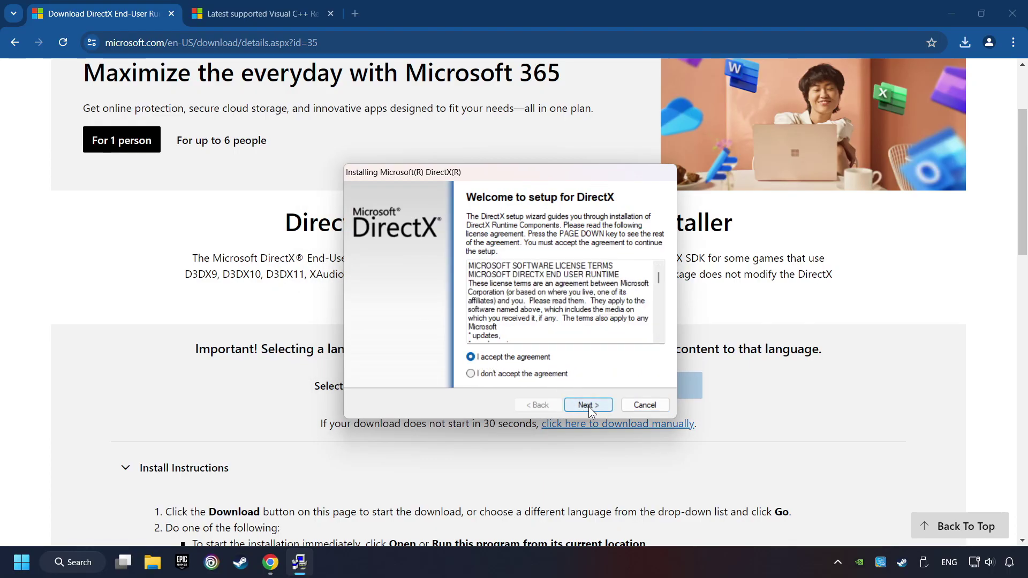
pyautogui.click(589, 405)
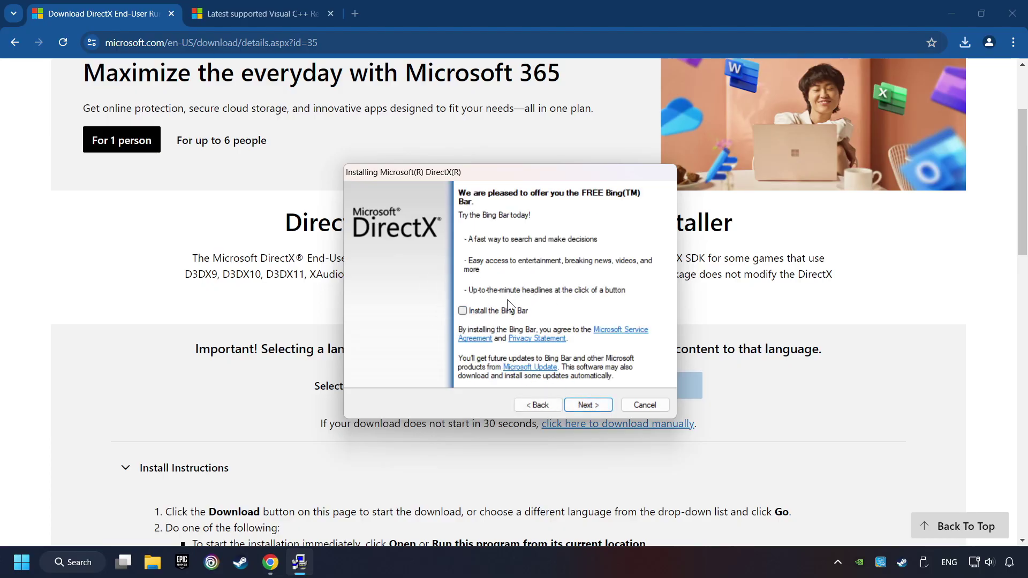
pyautogui.click(592, 406)
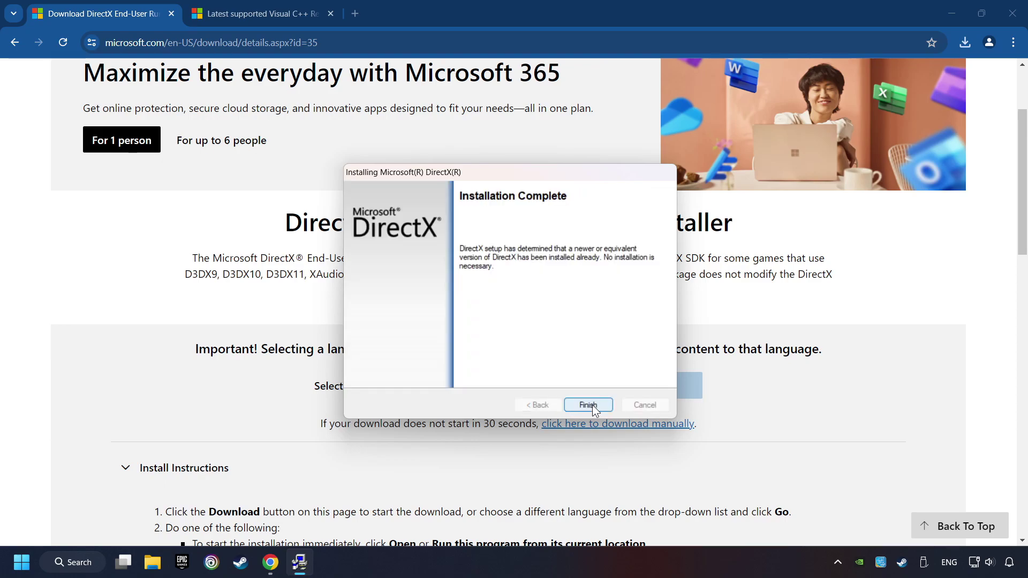
pyautogui.click(594, 404)
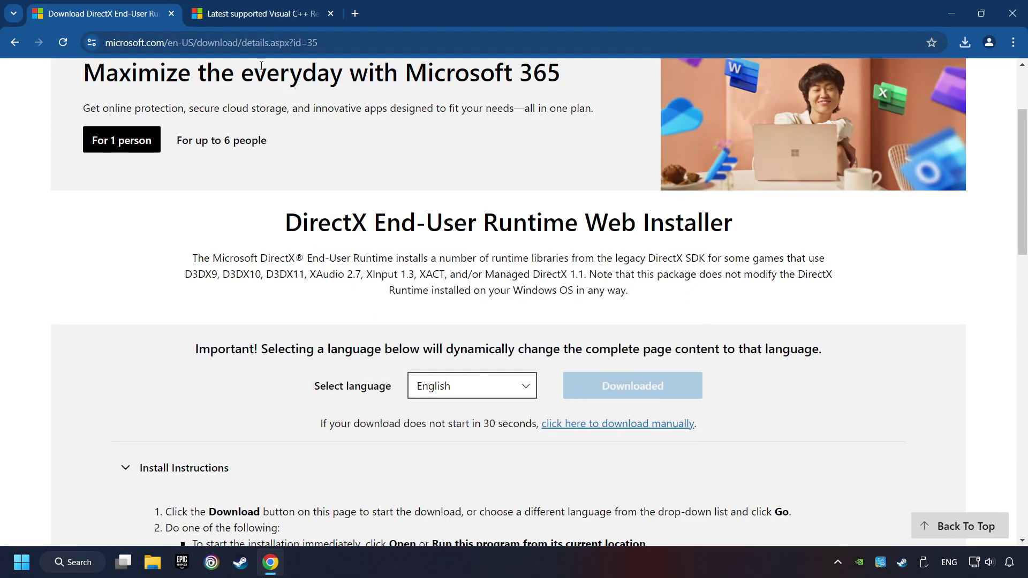
# Step: Download the Visual C++ Redistributable ARM64 installer from the Microsoft Learn download table
pyautogui.click(256, 14)
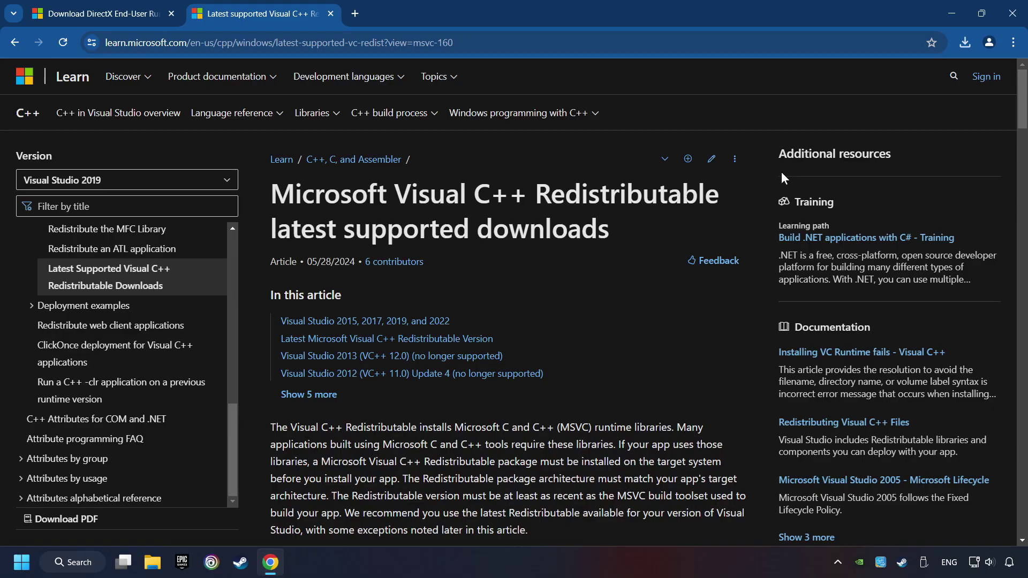
pyautogui.scroll(-15, 1005, 110)
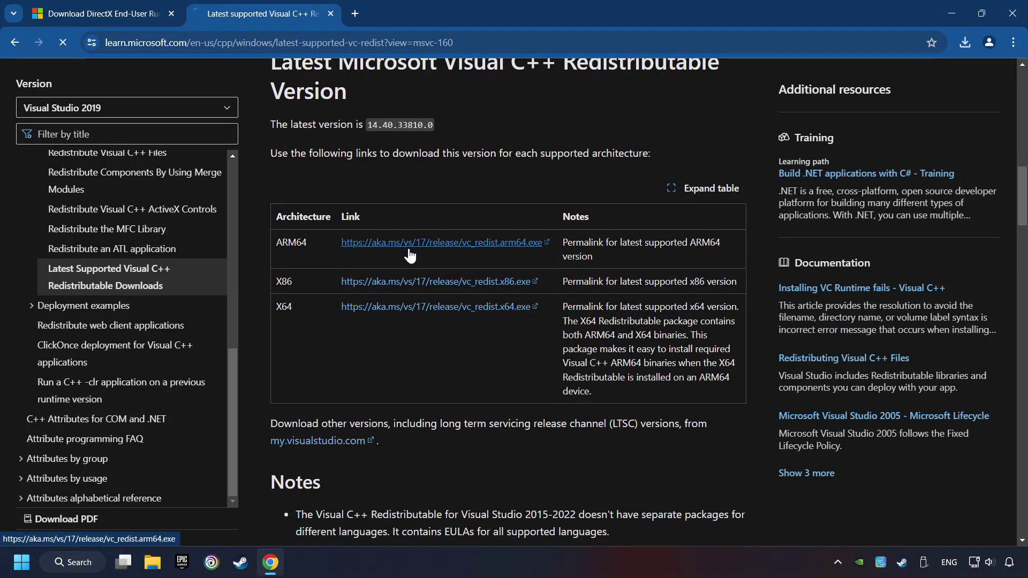
pyautogui.click(413, 284)
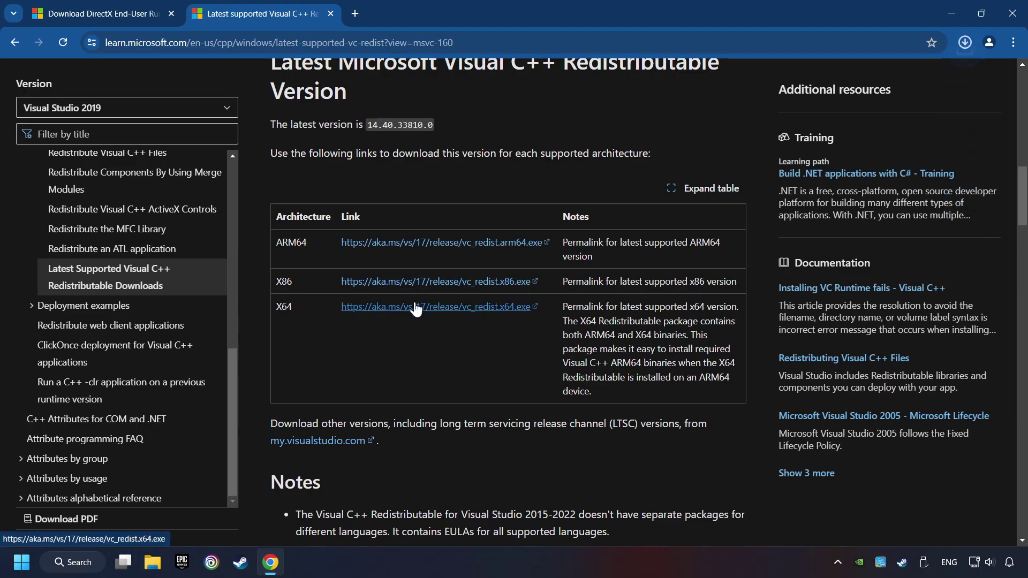
# Step: Launch the downloaded ARM64 redistributable installer from Chrome's downloads list
pyautogui.click(966, 47)
pyautogui.click(859, 168)
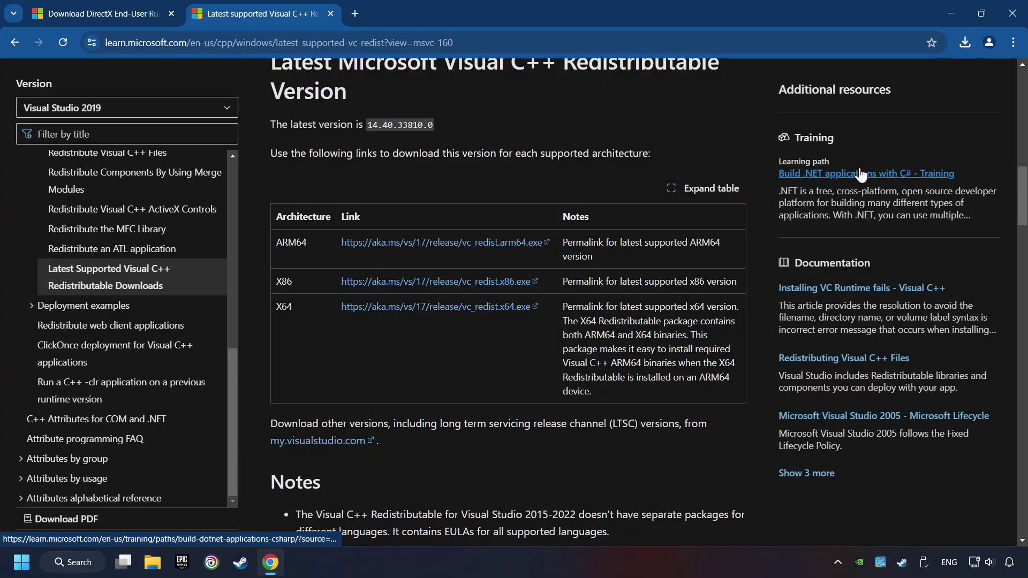
pyautogui.scroll(-5, 656, 282)
# Step: Accept the license and attempt the Arm64 redistributable install, dismissing the failure message
pyautogui.scroll(-5, 656, 281)
pyautogui.click(375, 336)
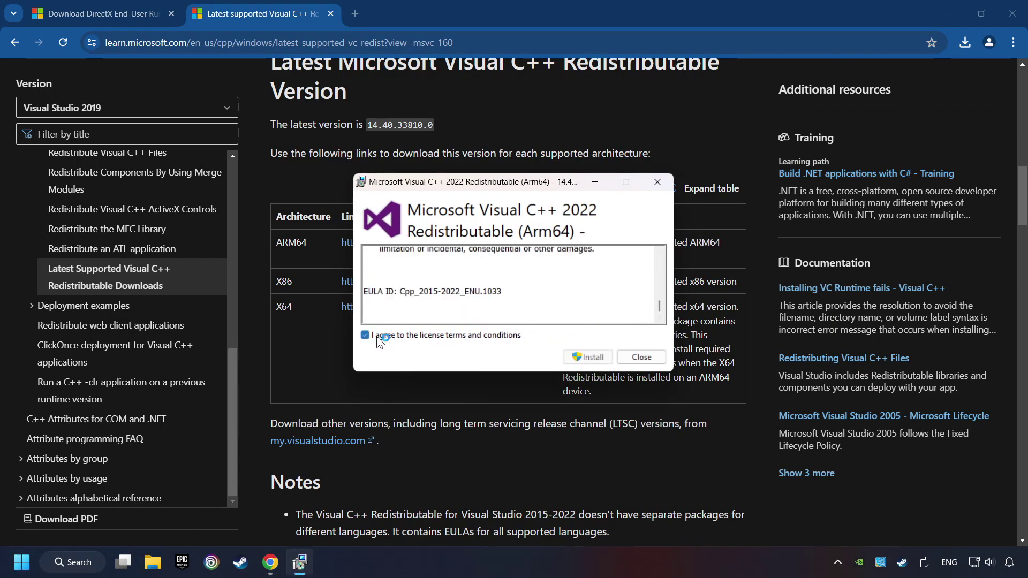
pyautogui.click(602, 358)
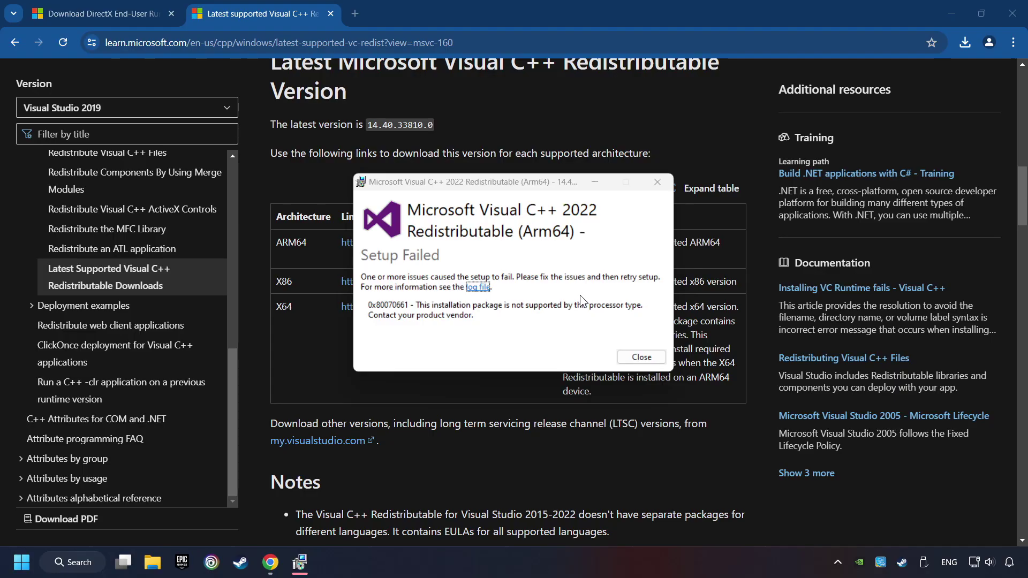
pyautogui.click(640, 356)
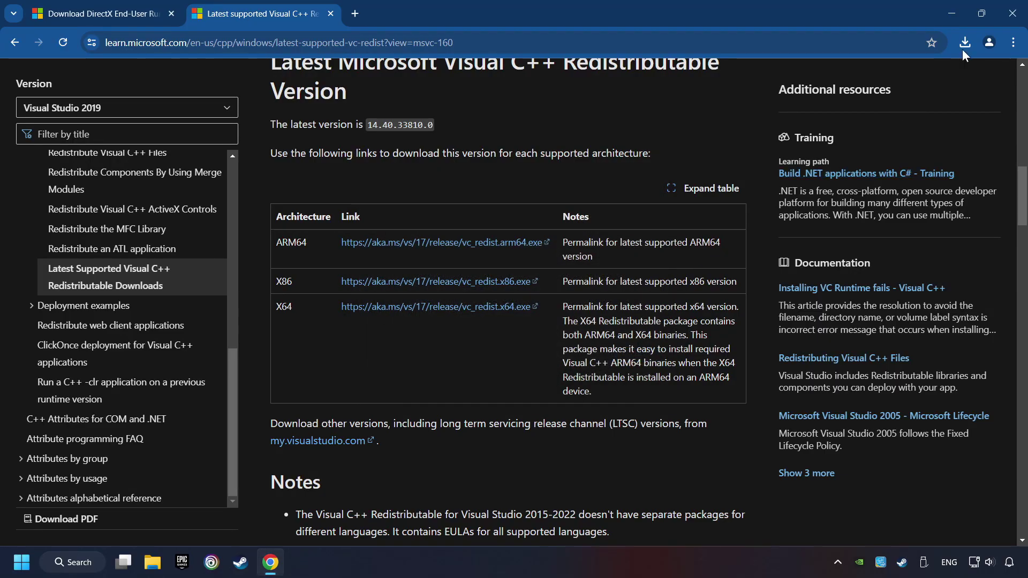
pyautogui.click(965, 42)
pyautogui.click(859, 136)
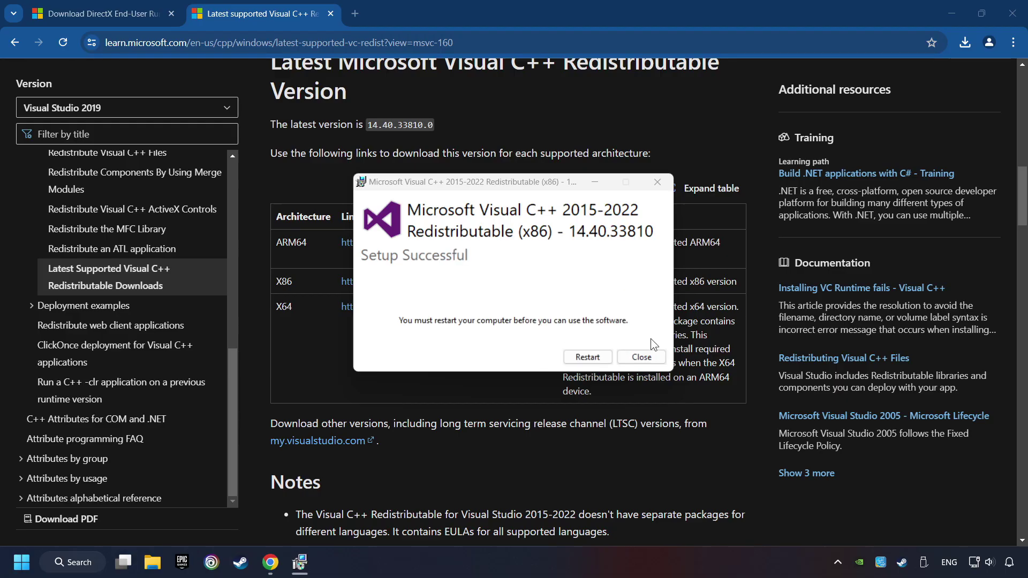
pyautogui.click(641, 357)
pyautogui.click(964, 43)
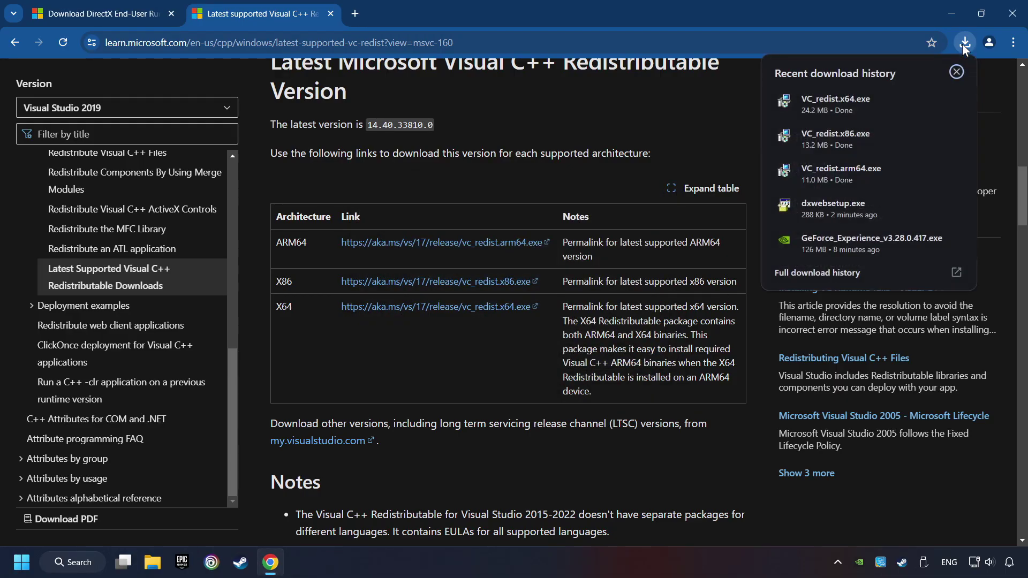
pyautogui.click(878, 98)
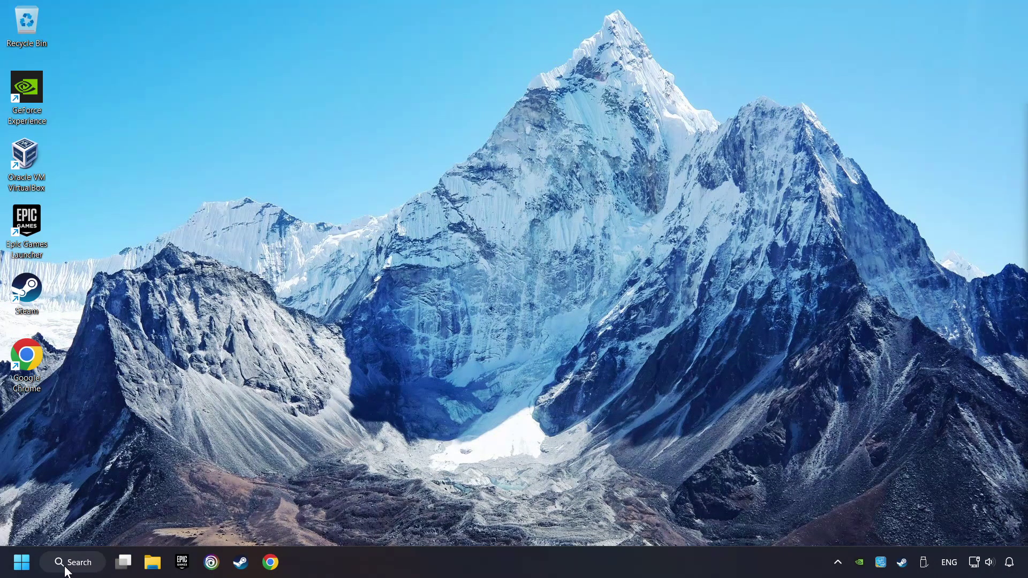
# Step: Check Windows Update via the 'updates' search, confirming the PC is up to date, then close Settings
pyautogui.click(80, 563)
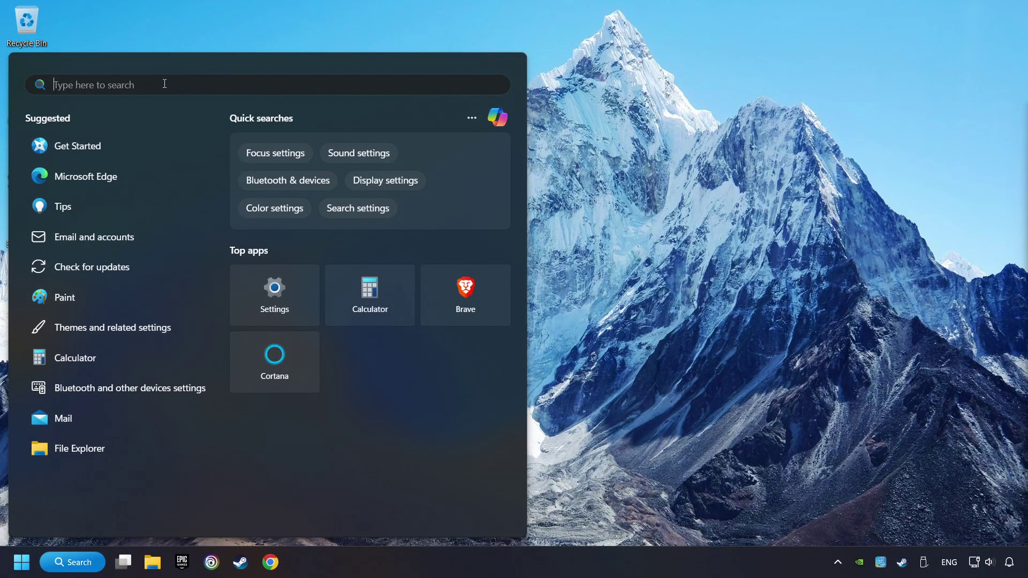
pyautogui.write('updates')
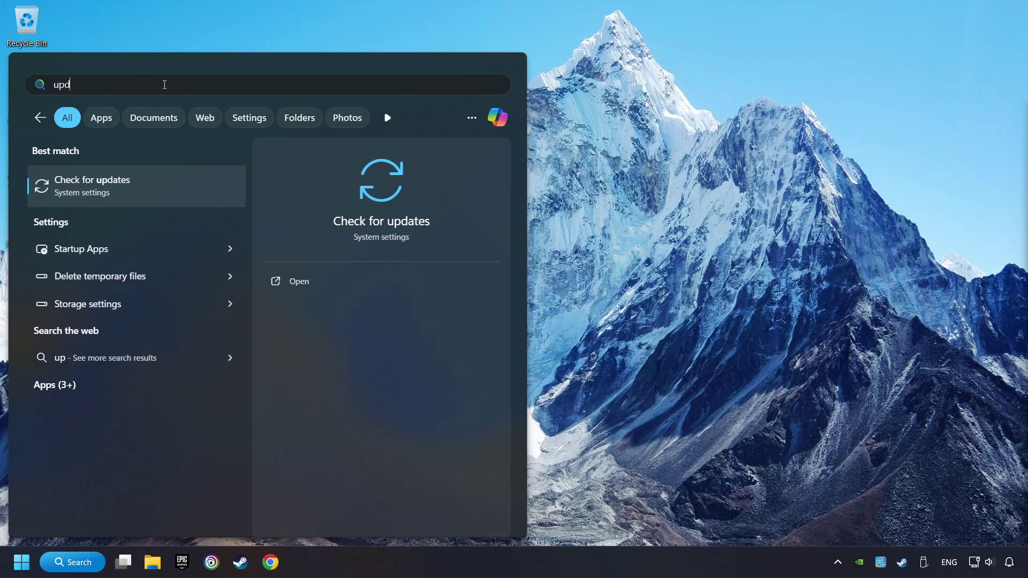
pyautogui.click(194, 188)
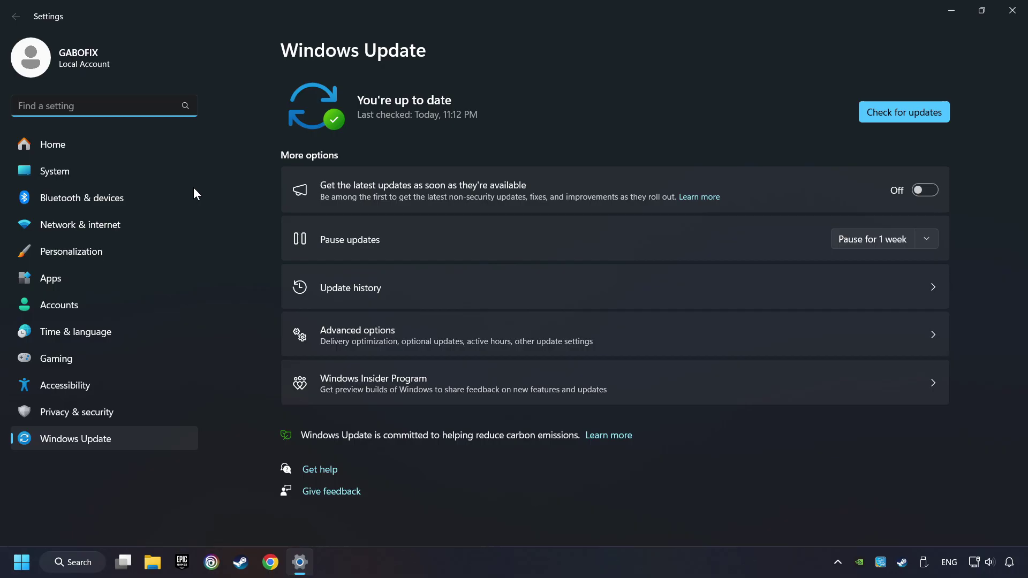
pyautogui.click(911, 111)
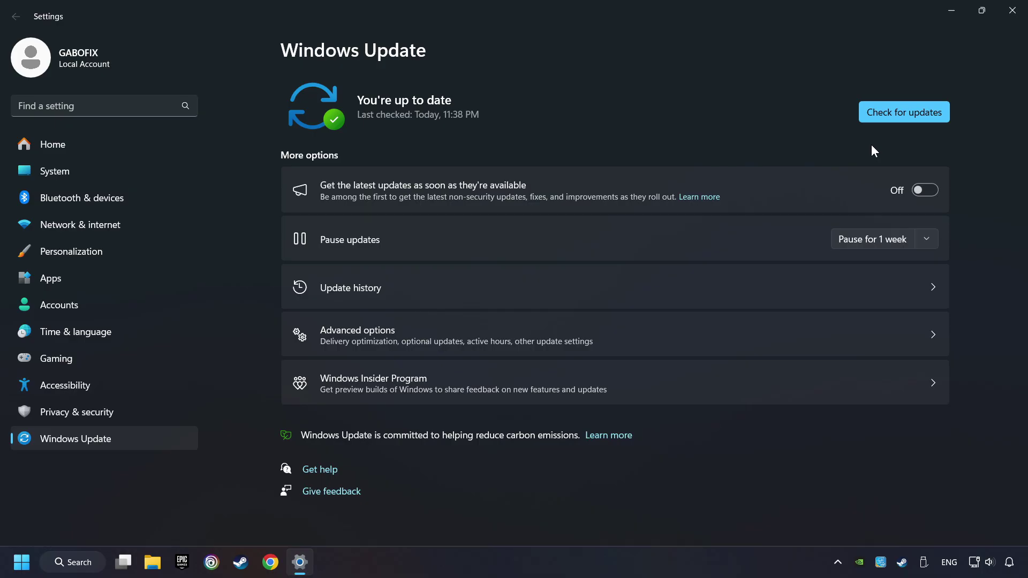
pyautogui.click(1009, 16)
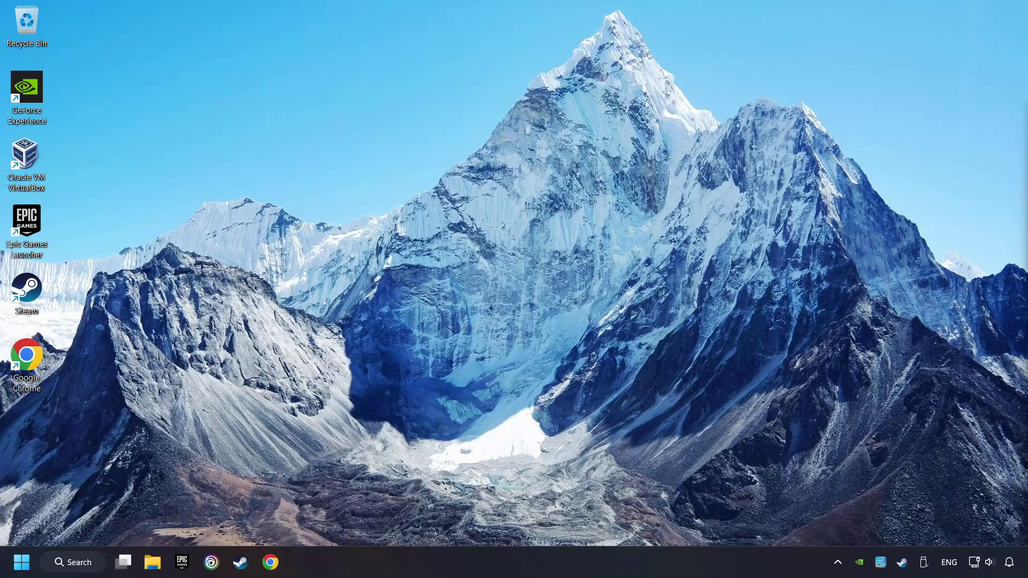
# Step: Disable EpicGamesLauncher.exe as a startup app in Task Manager, then close Task Manager
pyautogui.rightClick(525, 564)
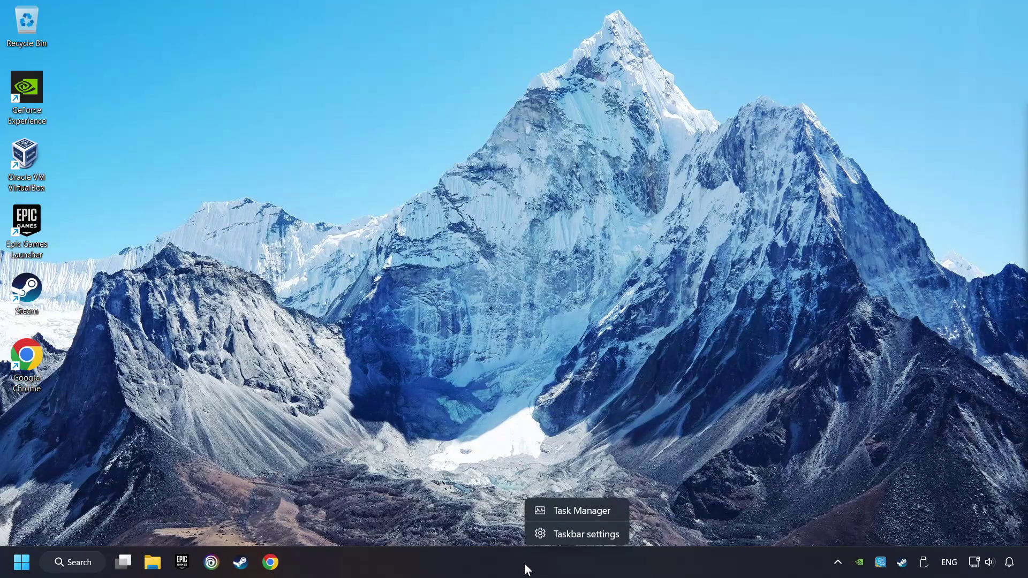
pyautogui.click(591, 510)
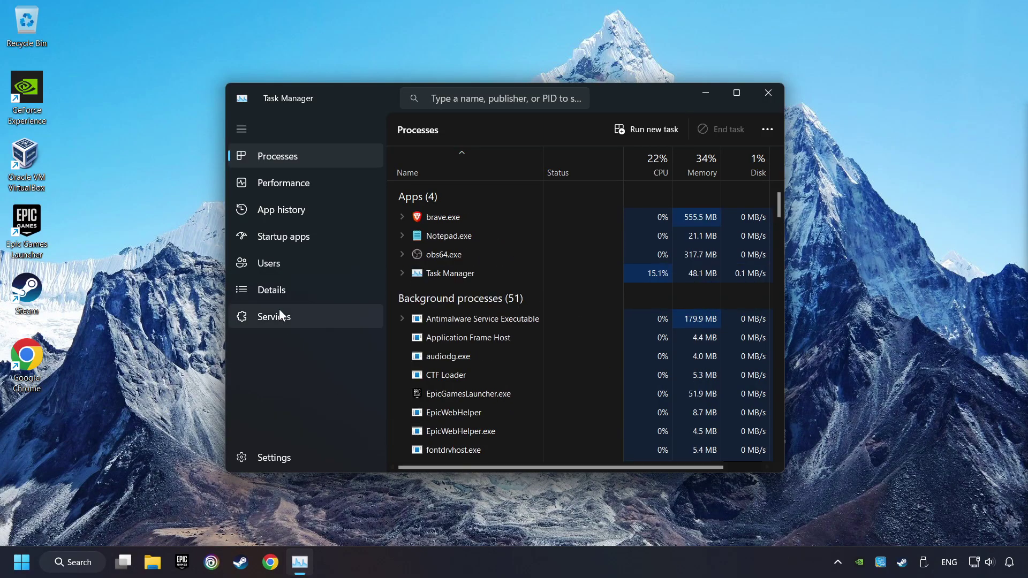
pyautogui.click(337, 242)
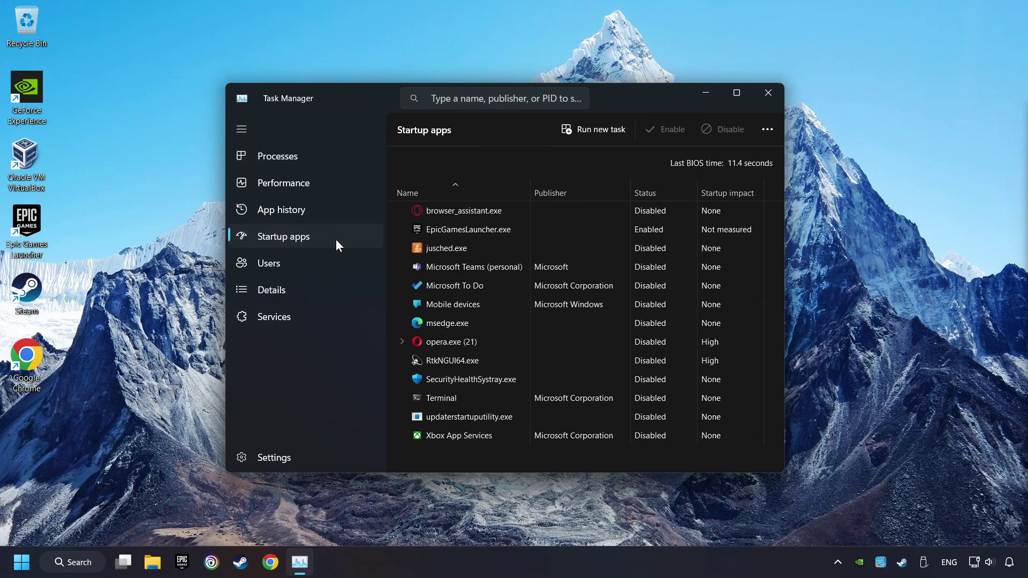
pyautogui.click(554, 230)
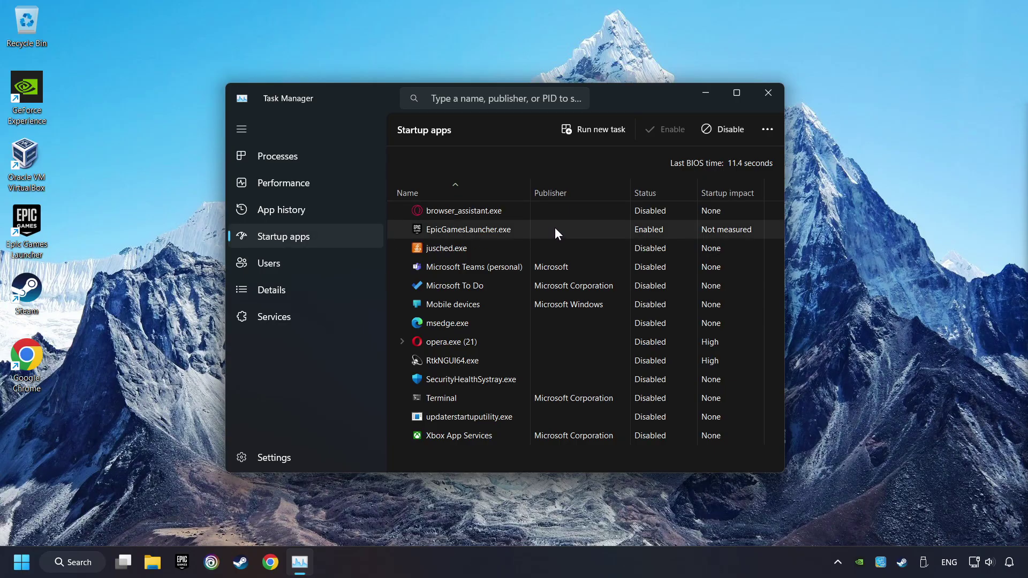
pyautogui.click(721, 131)
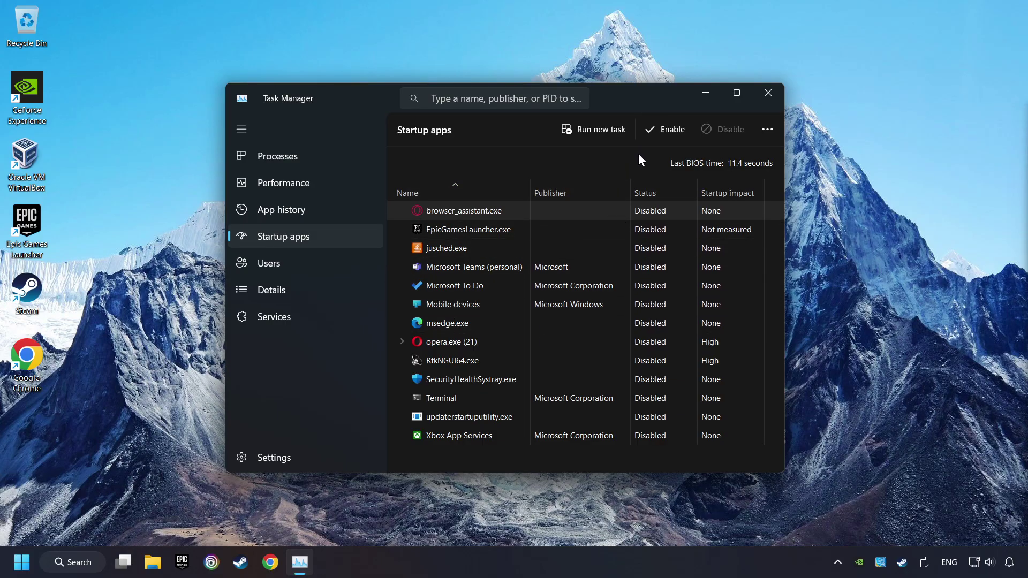
pyautogui.click(770, 93)
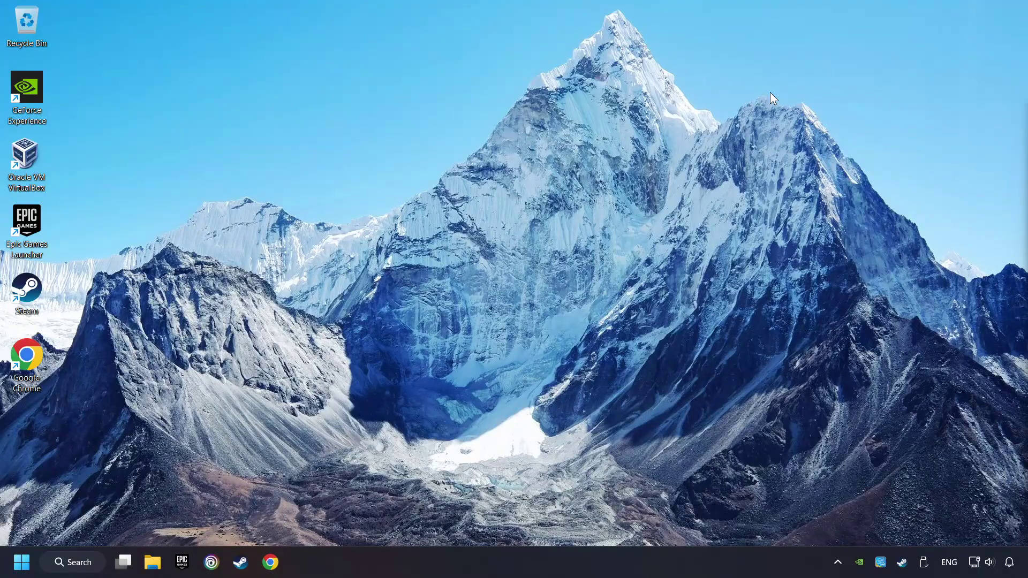
# Step: Open Windows Security's Virus & threat protection settings and view the two Defender exclusions
pyautogui.click(86, 561)
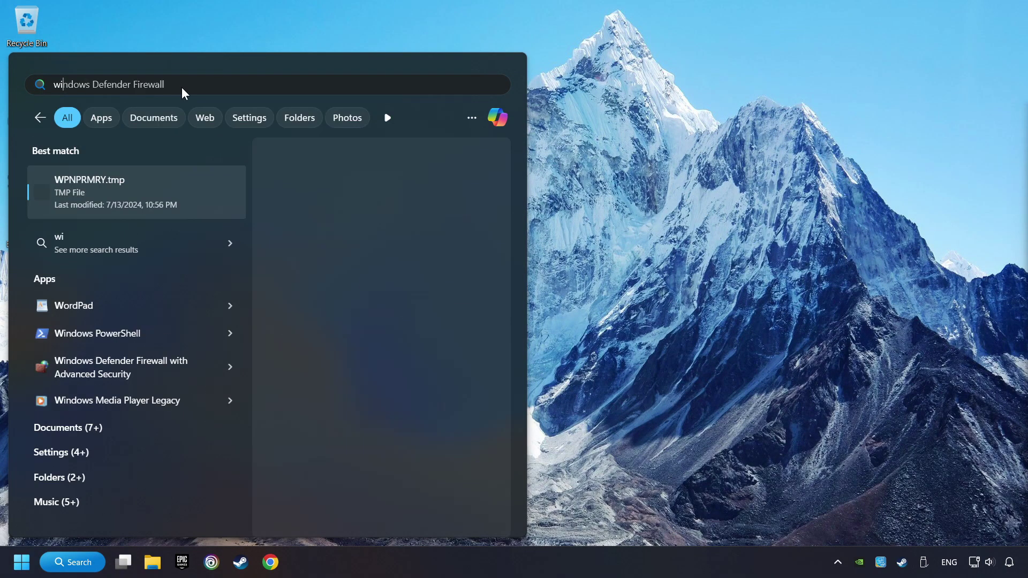
pyautogui.write('ndows secu')
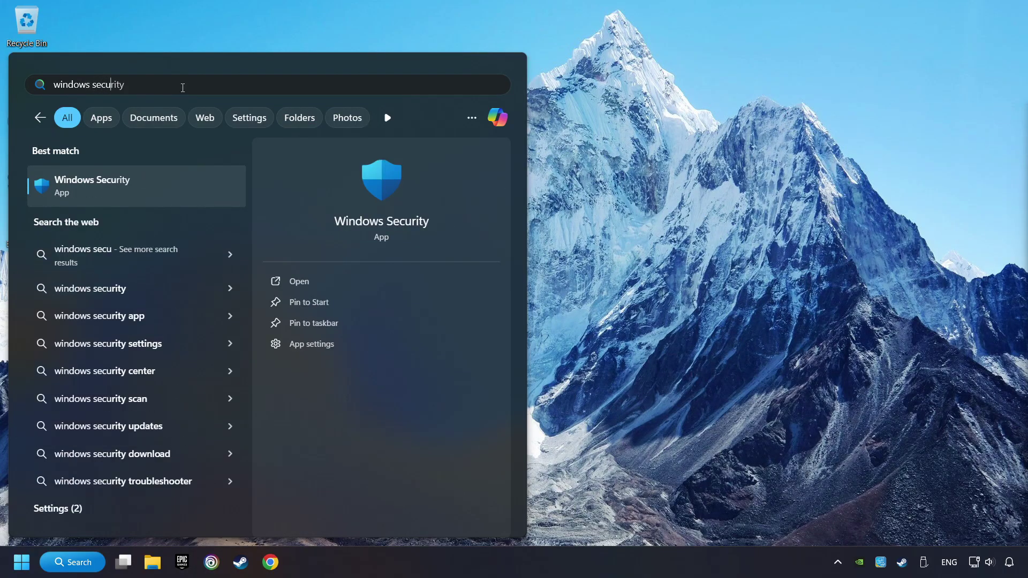
pyautogui.write('rity')
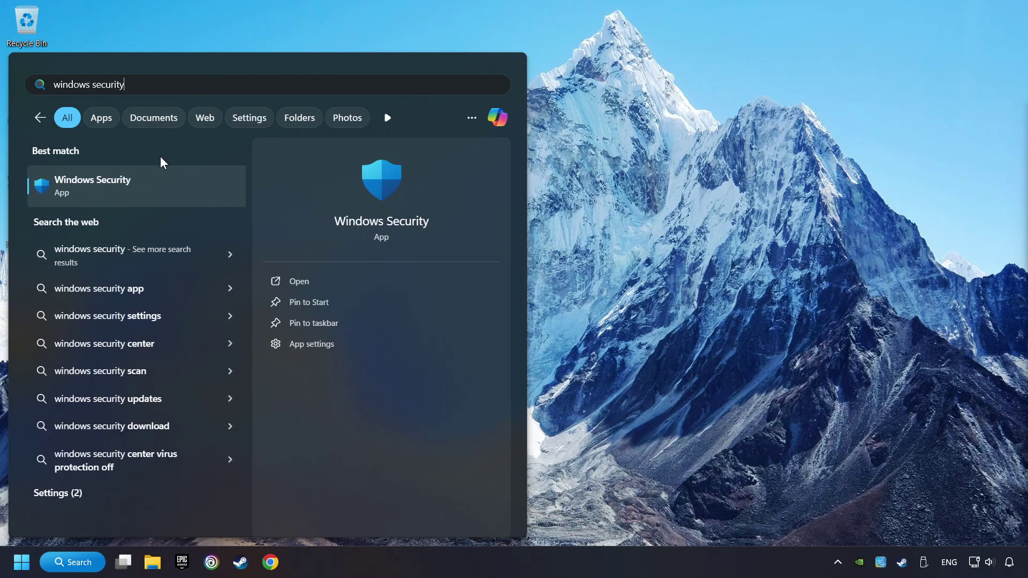
pyautogui.click(206, 186)
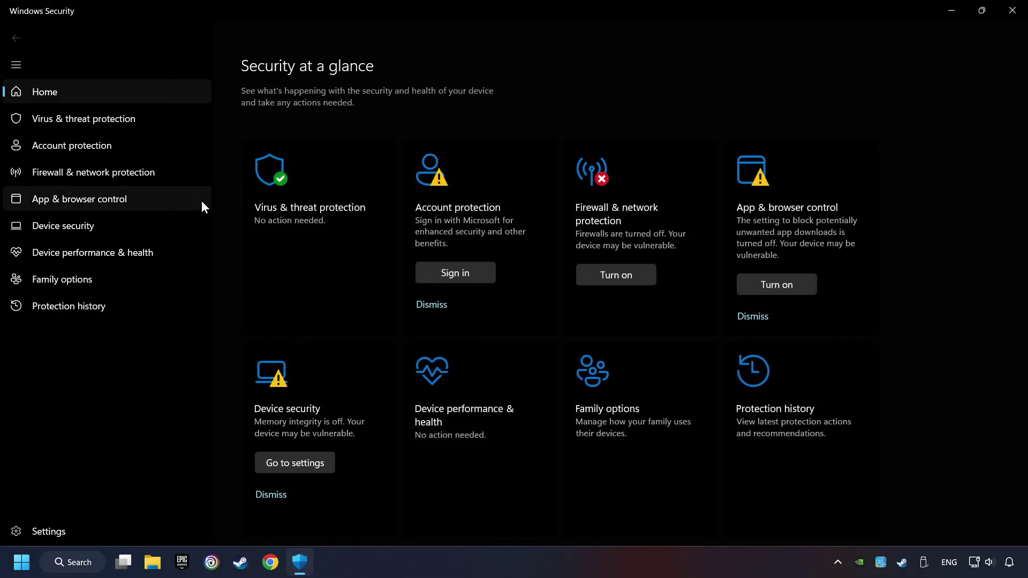
pyautogui.click(333, 238)
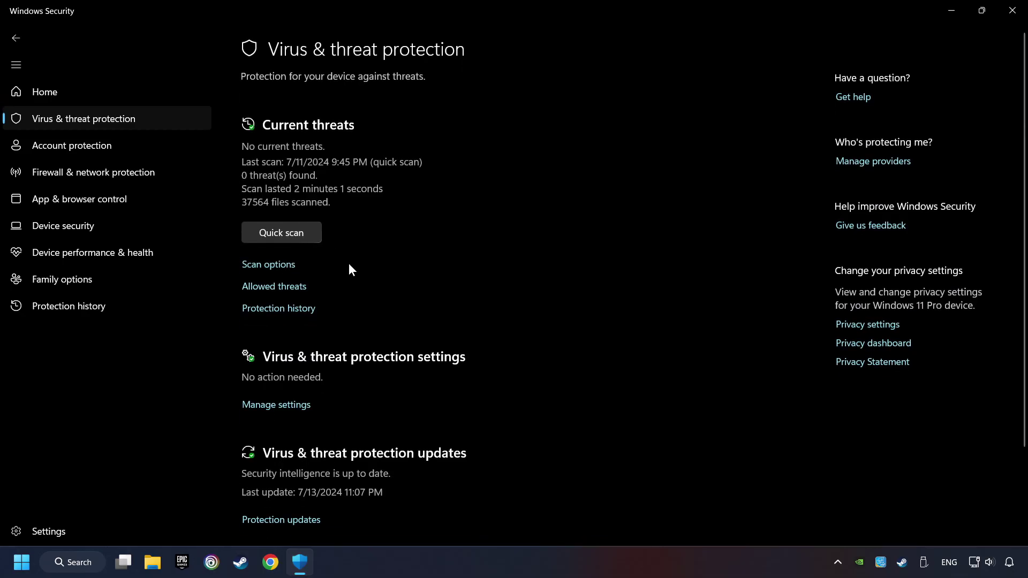
pyautogui.scroll(-3, 349, 265)
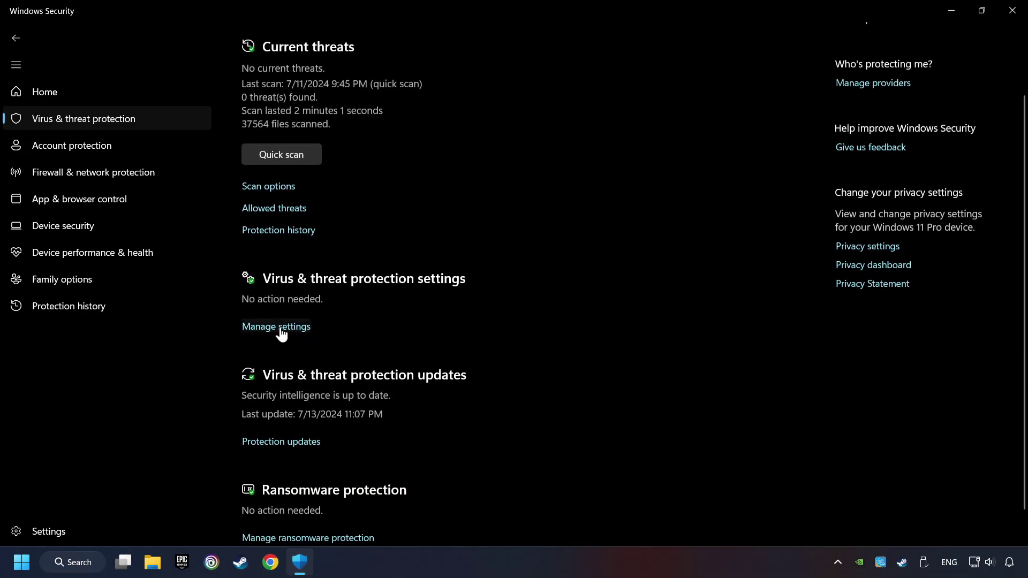
pyautogui.click(281, 330)
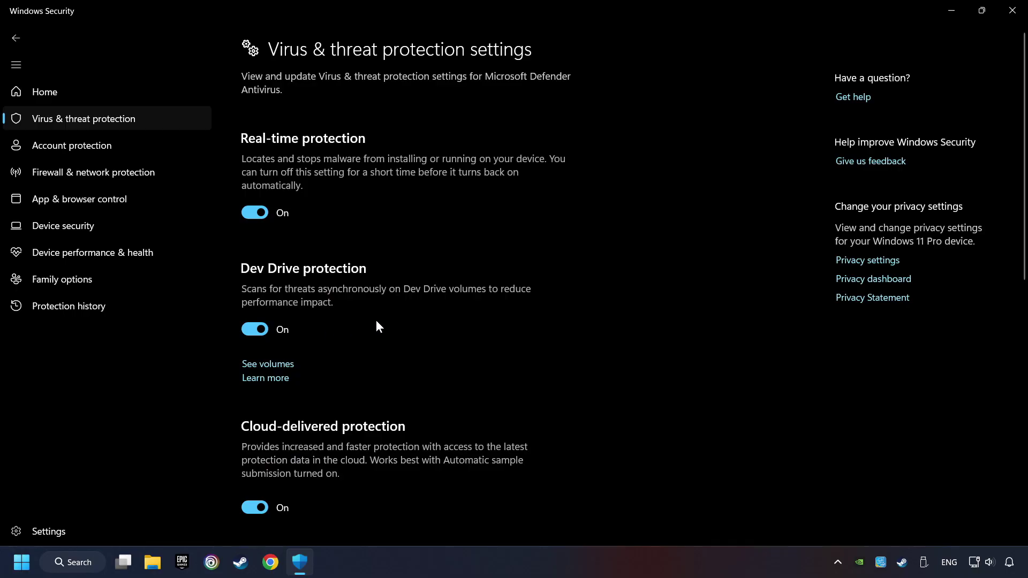
pyautogui.scroll(-8, 379, 337)
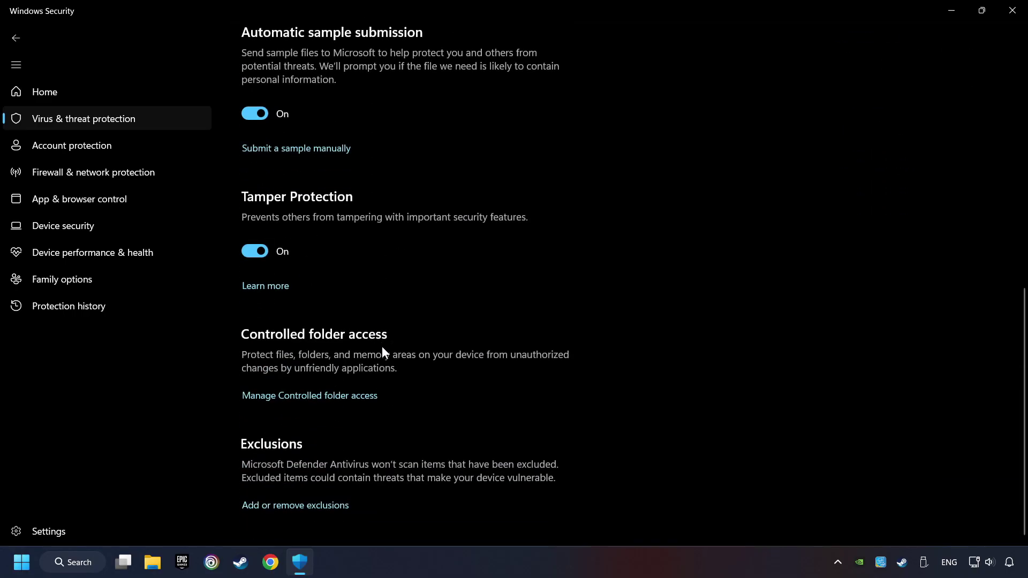
pyautogui.click(307, 505)
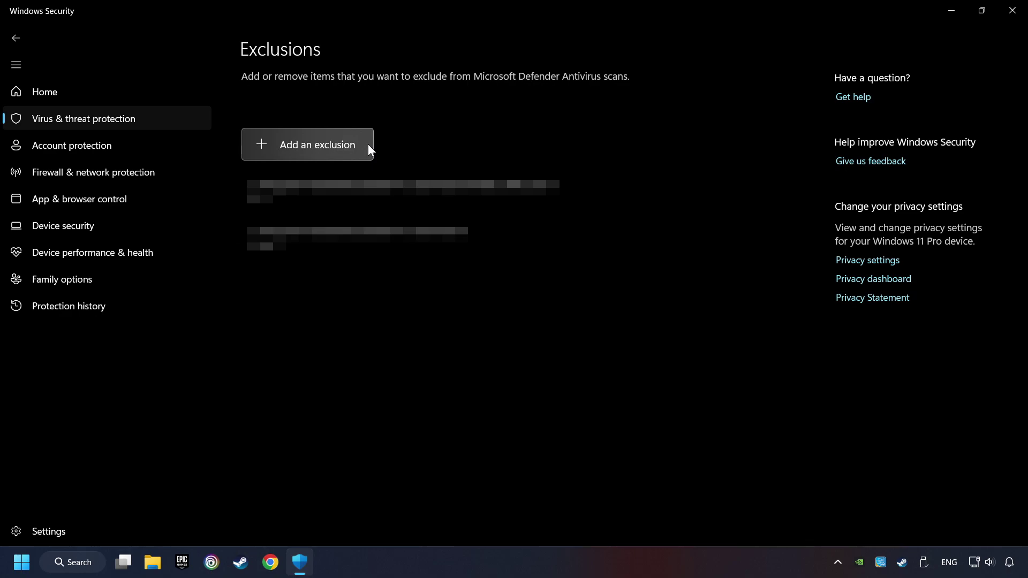
# Step: Close Windows Security and open the firewall's allowed apps list for editing
pyautogui.click(1011, 18)
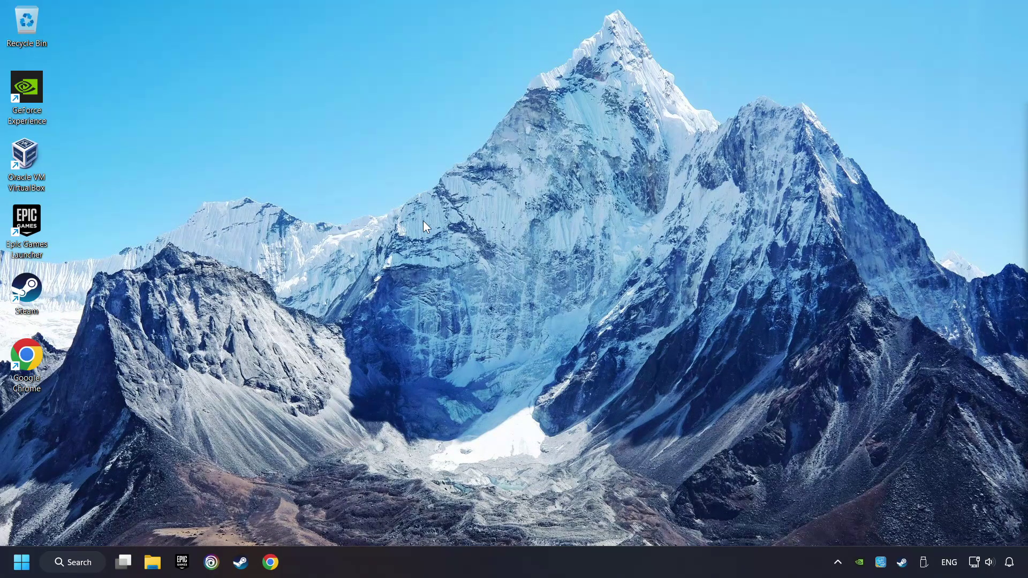
pyautogui.click(75, 561)
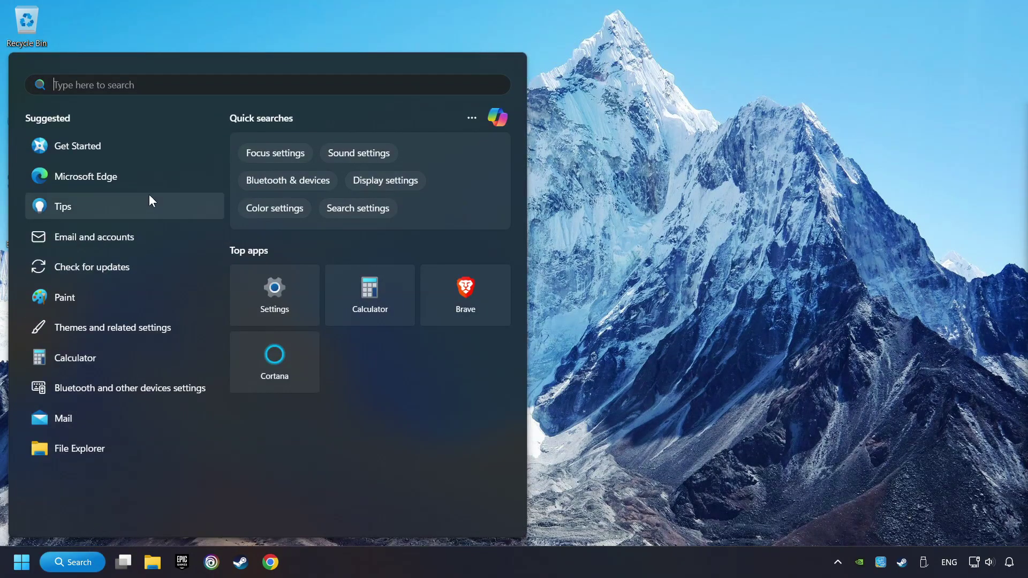
pyautogui.write('firewall')
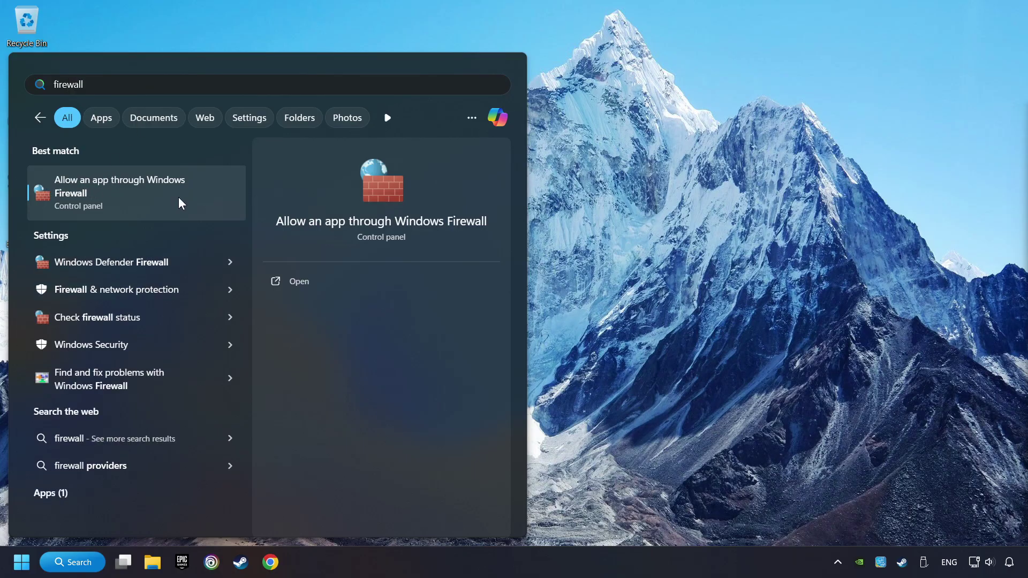
pyautogui.click(210, 191)
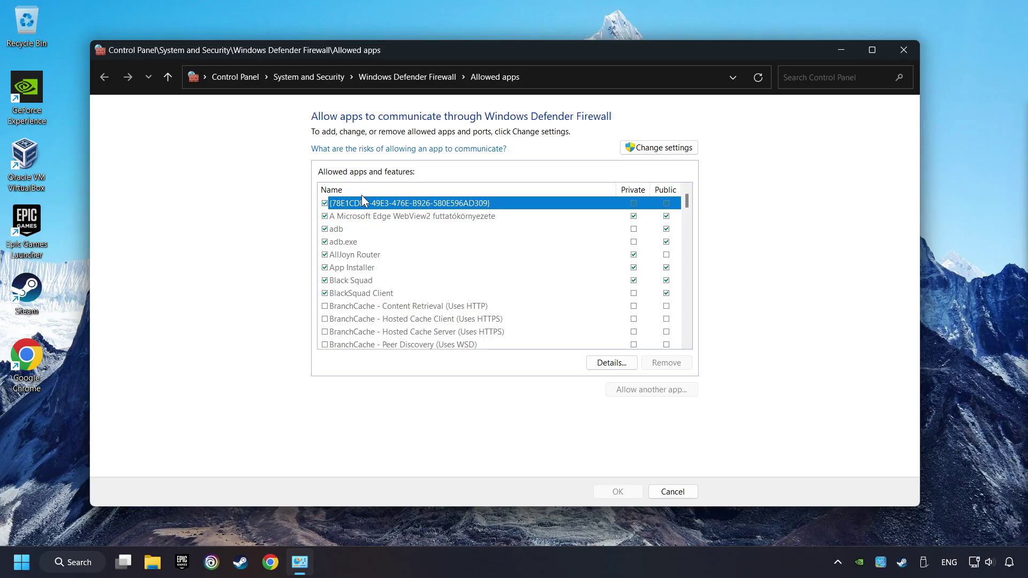
pyautogui.click(669, 146)
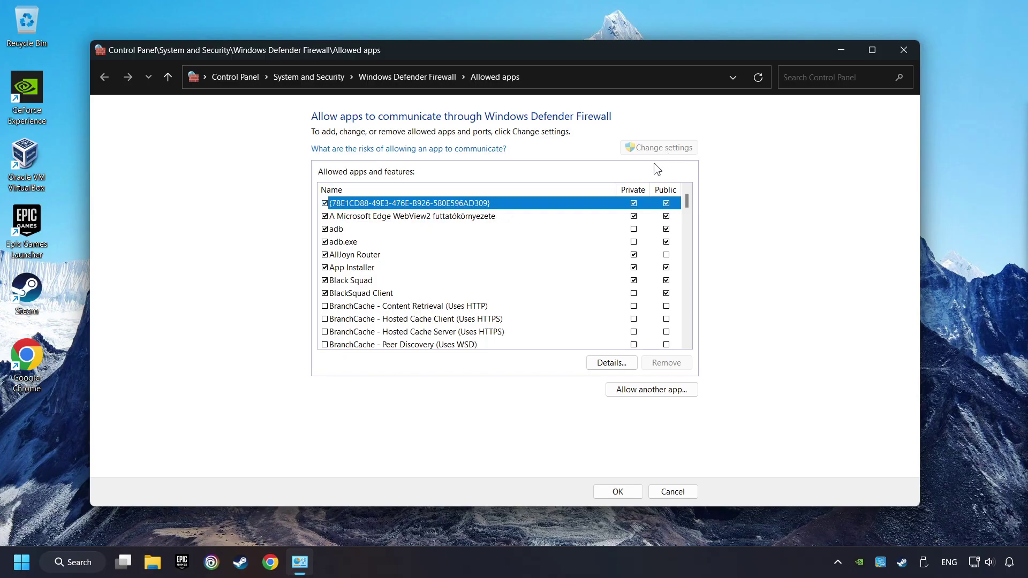
# Step: Allow GAME.exe on Public networks as well as Private, and save the changes
pyautogui.moveTo(686, 207)
pyautogui.mouseDown()
pyautogui.moveTo(680, 276)
pyautogui.moveTo(698, 192)
pyautogui.mouseUp()
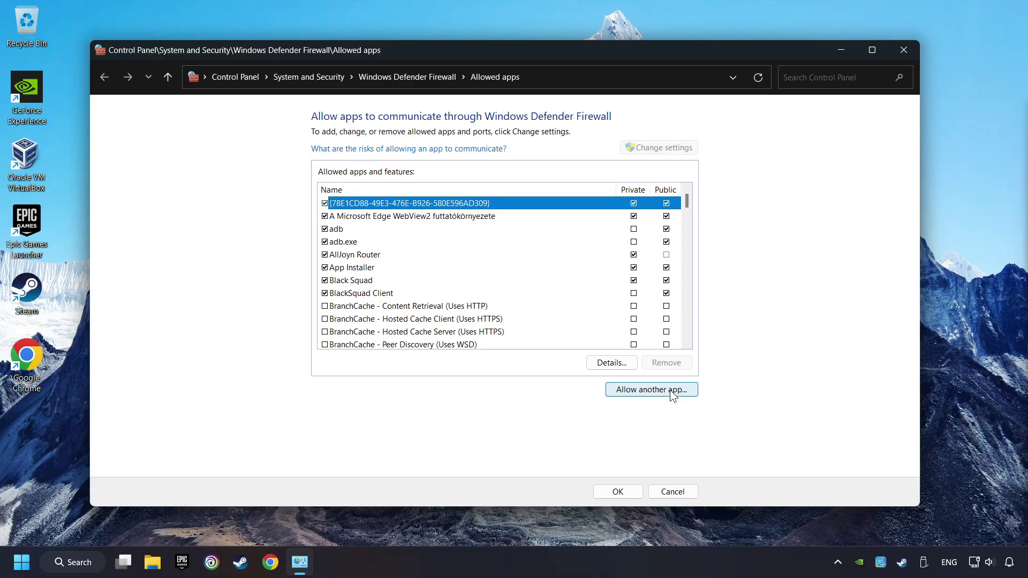
pyautogui.press('g')
pyautogui.press('Down')
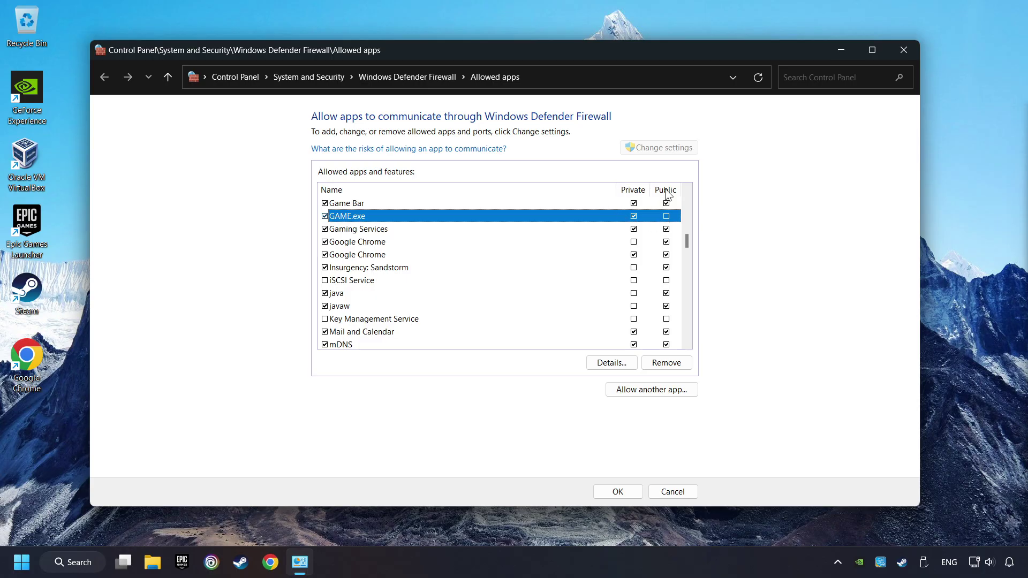
pyautogui.click(666, 216)
pyautogui.click(618, 492)
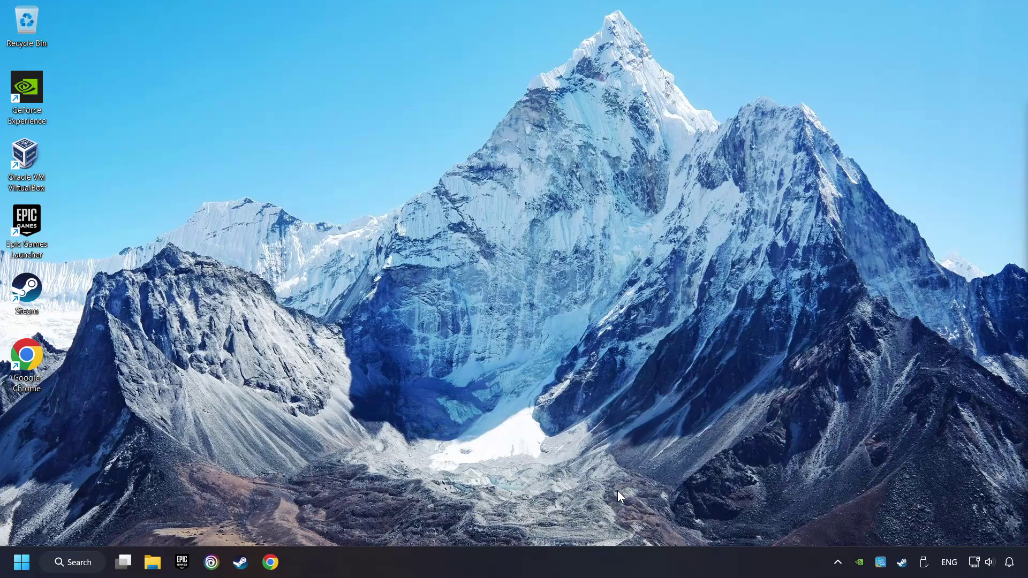
# Step: Run sfc /scannow in an administrator Command Prompt, then bring up Start's power options
pyautogui.click(72, 560)
pyautogui.write('cmd')
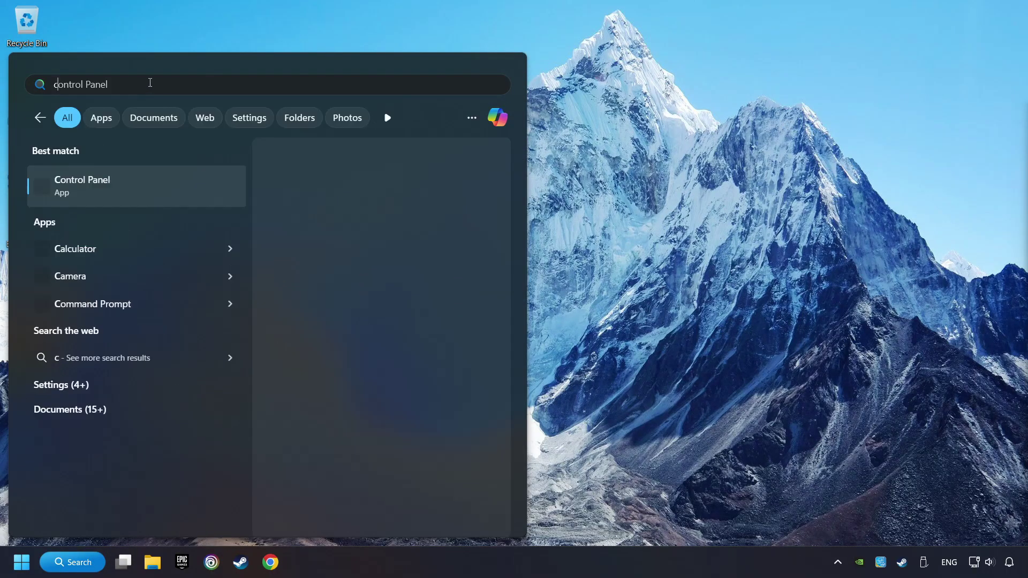
pyautogui.rightClick(212, 184)
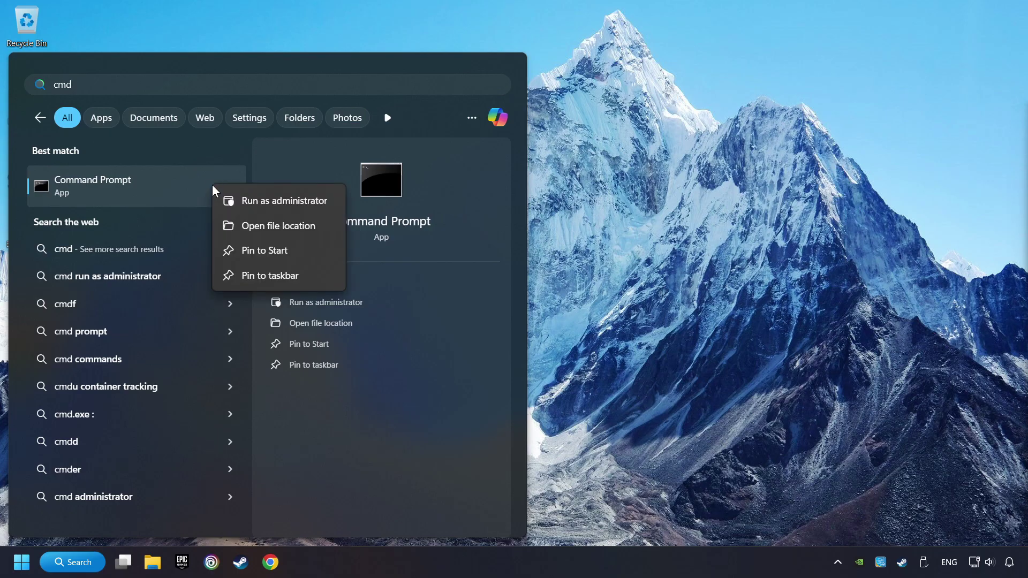
pyautogui.click(274, 202)
pyautogui.moveTo(269, 92); pyautogui.dragTo(388, 122)
pyautogui.write('sfc /scannow')
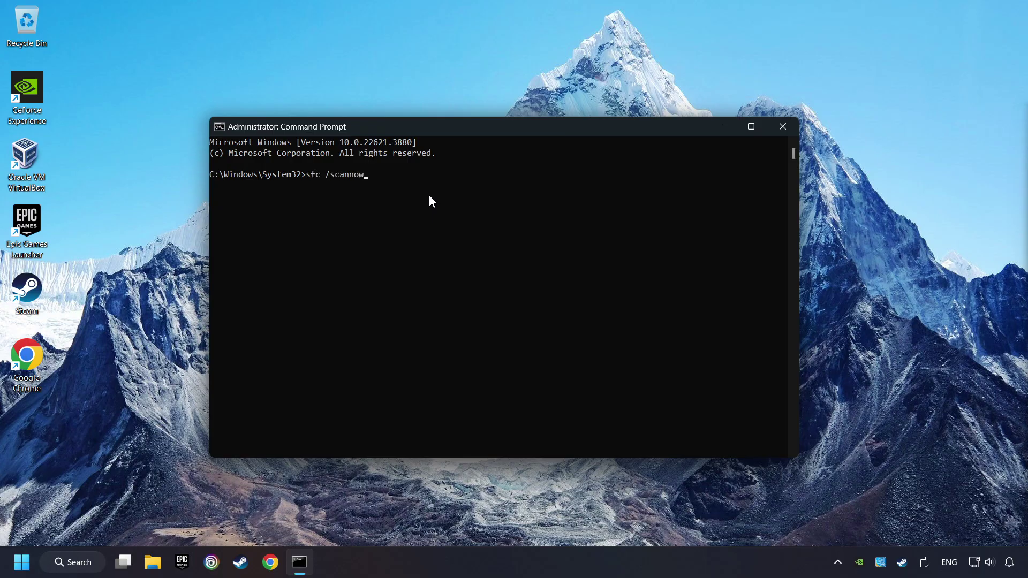
pyautogui.press('Return')
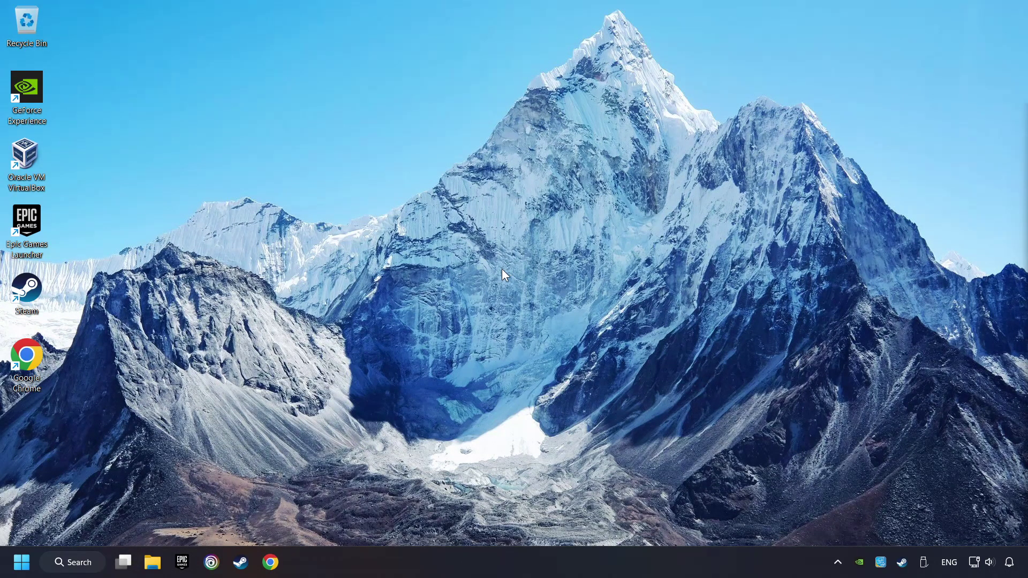
pyautogui.click(20, 550)
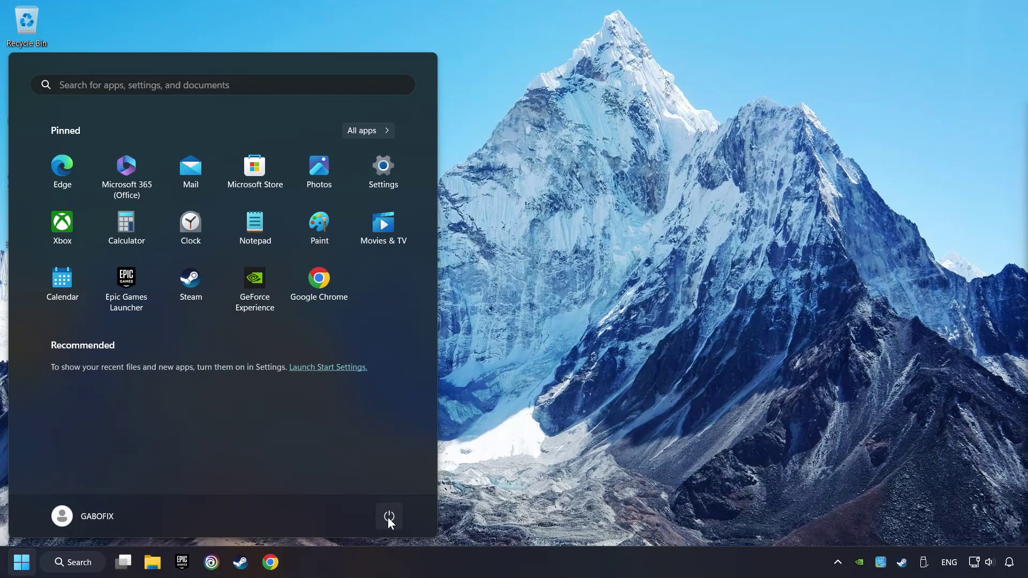